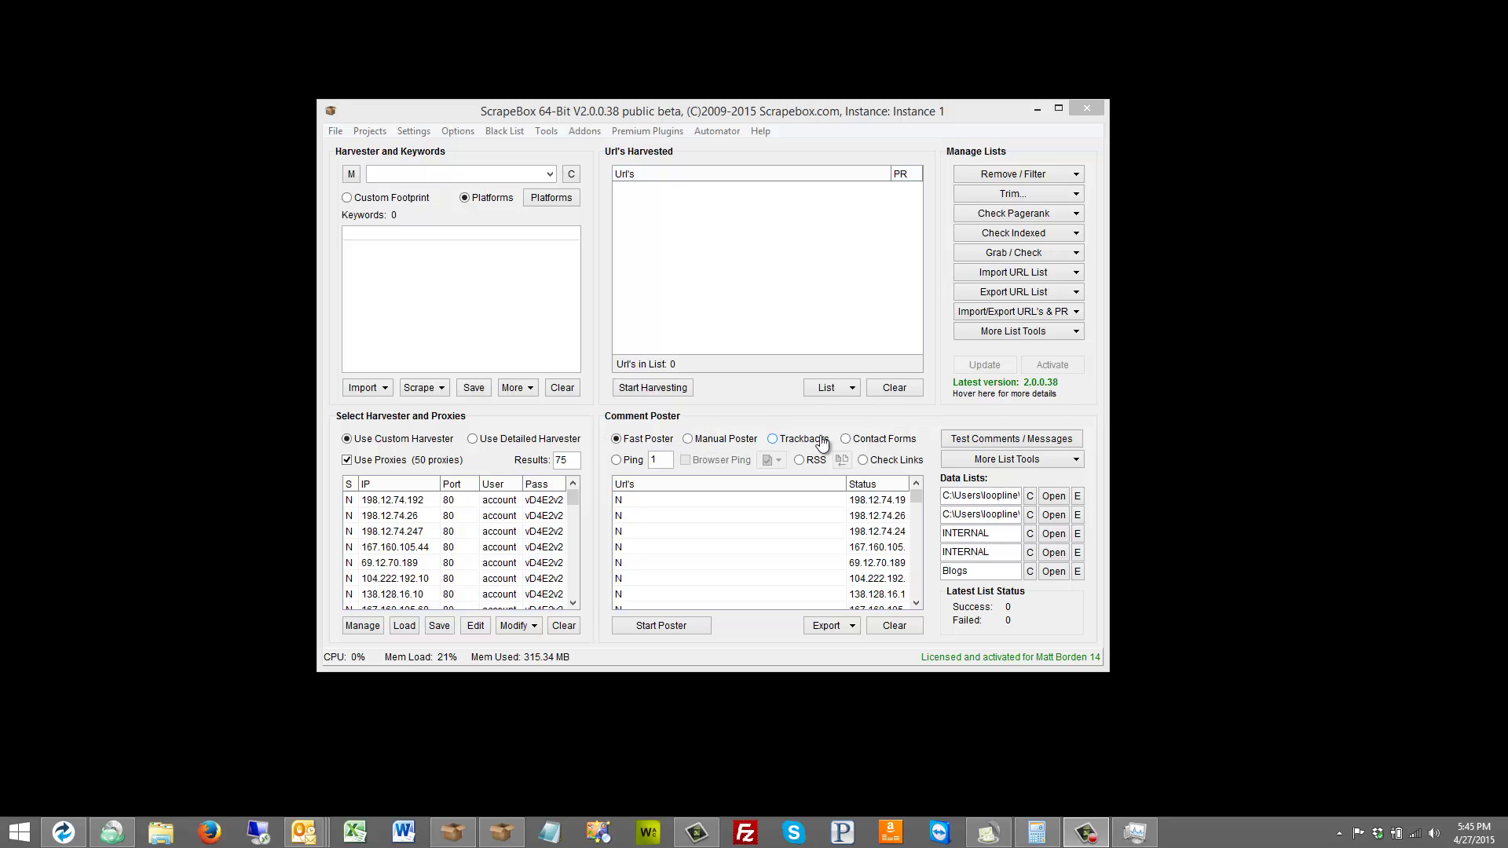
# Check that Blog and Wordpress Blog are the ticked harvest platforms, then close the platforms list.
pyautogui.click(550, 199)
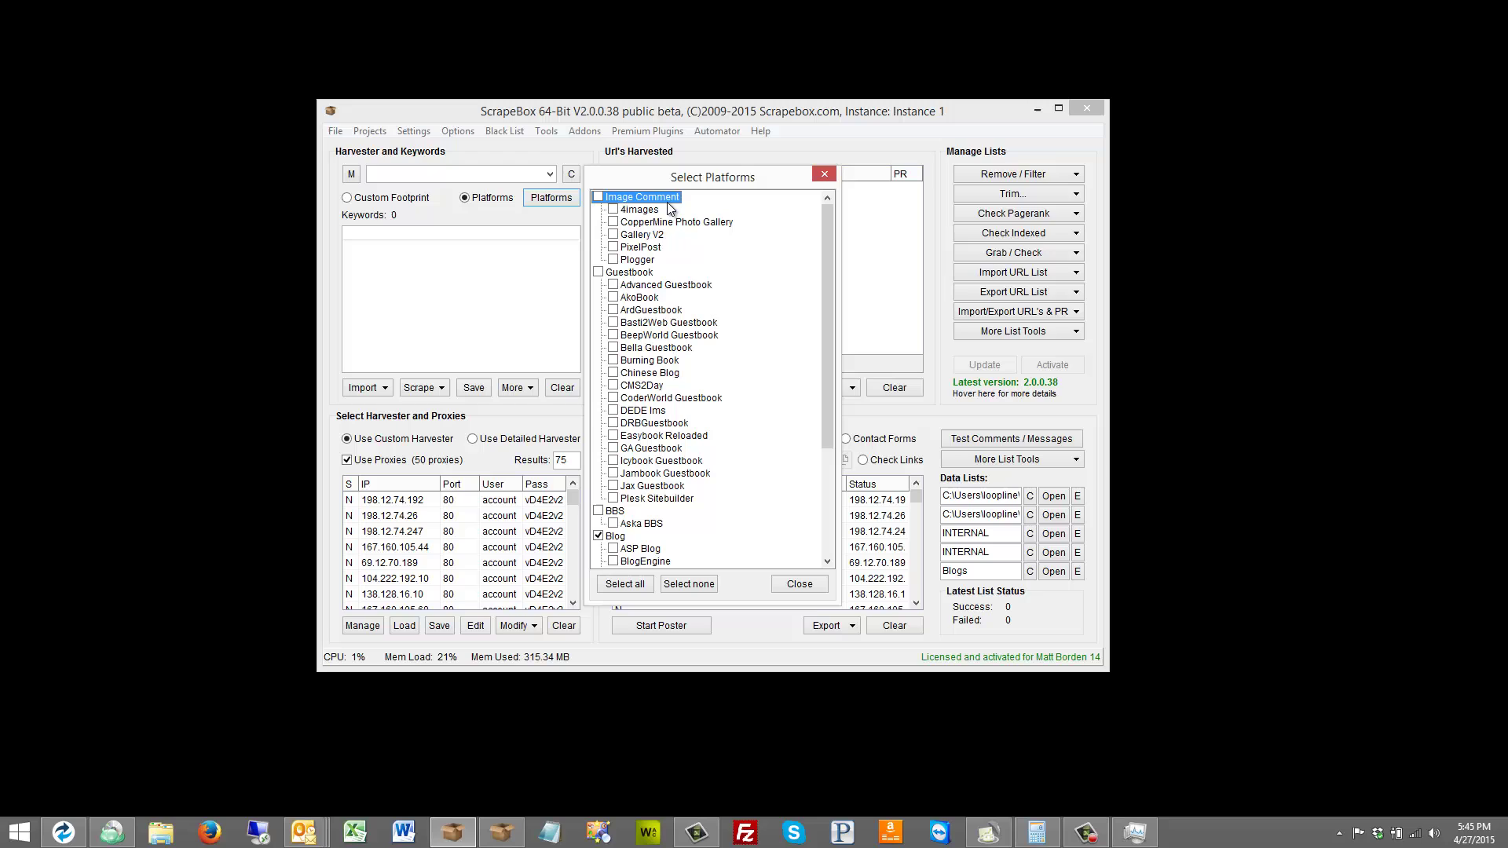
pyautogui.moveTo(825, 294); pyautogui.dragTo(827, 402)
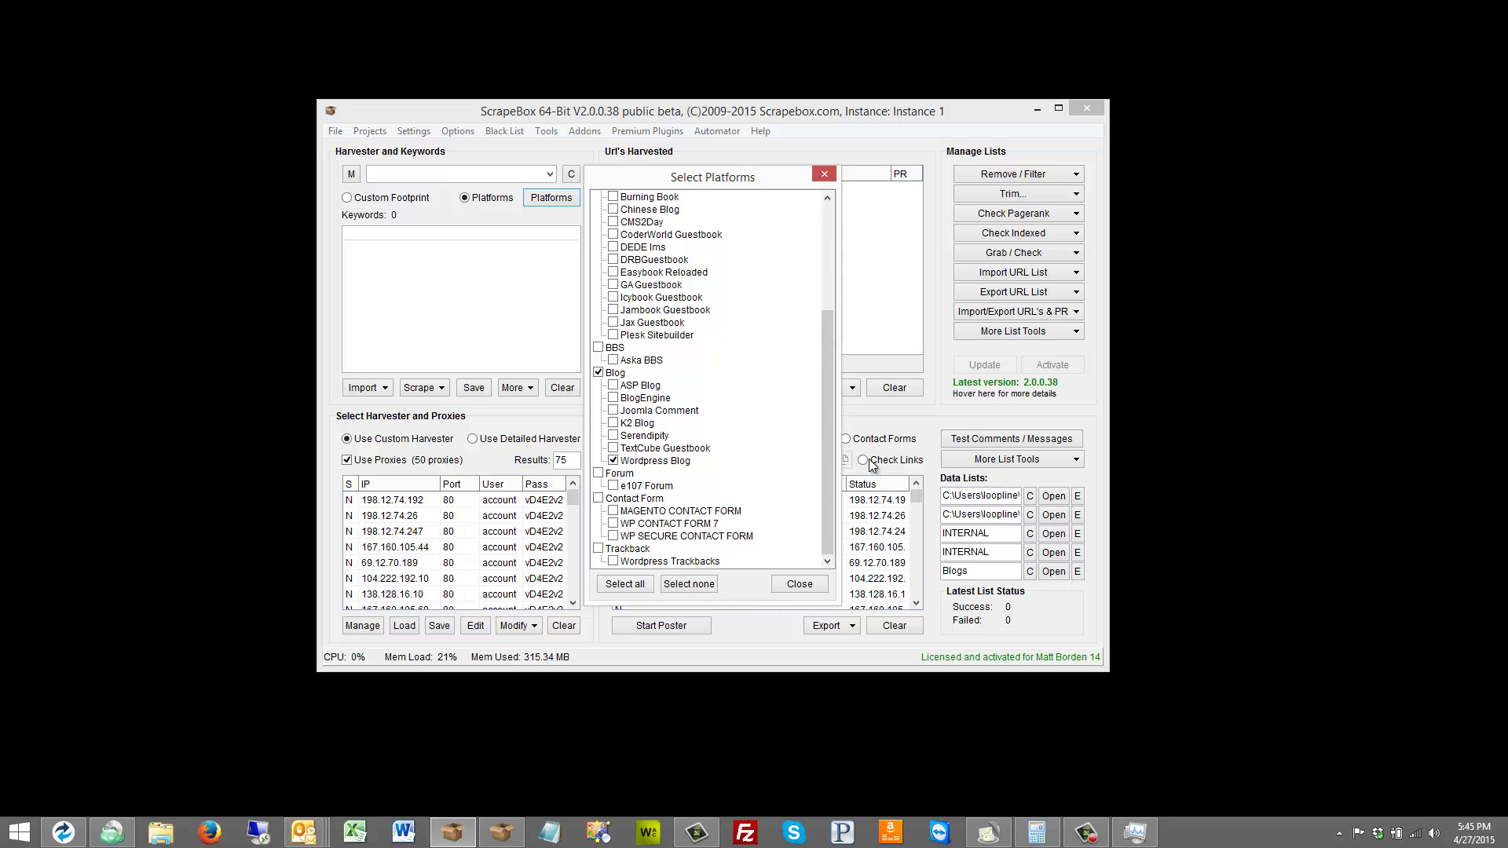
pyautogui.moveTo(716, 177); pyautogui.dragTo(456, 195)
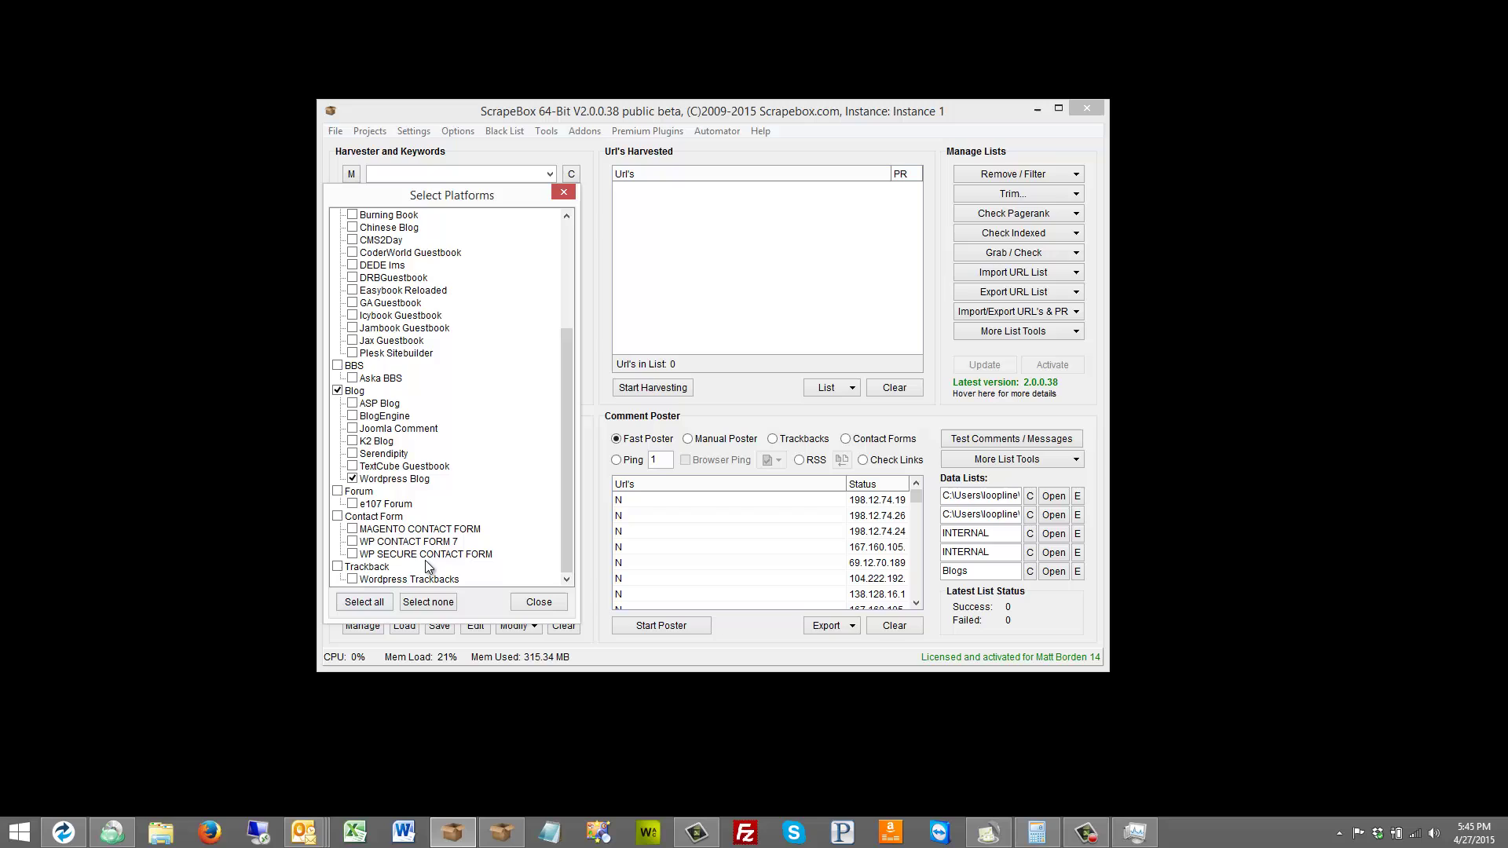
pyautogui.click(539, 601)
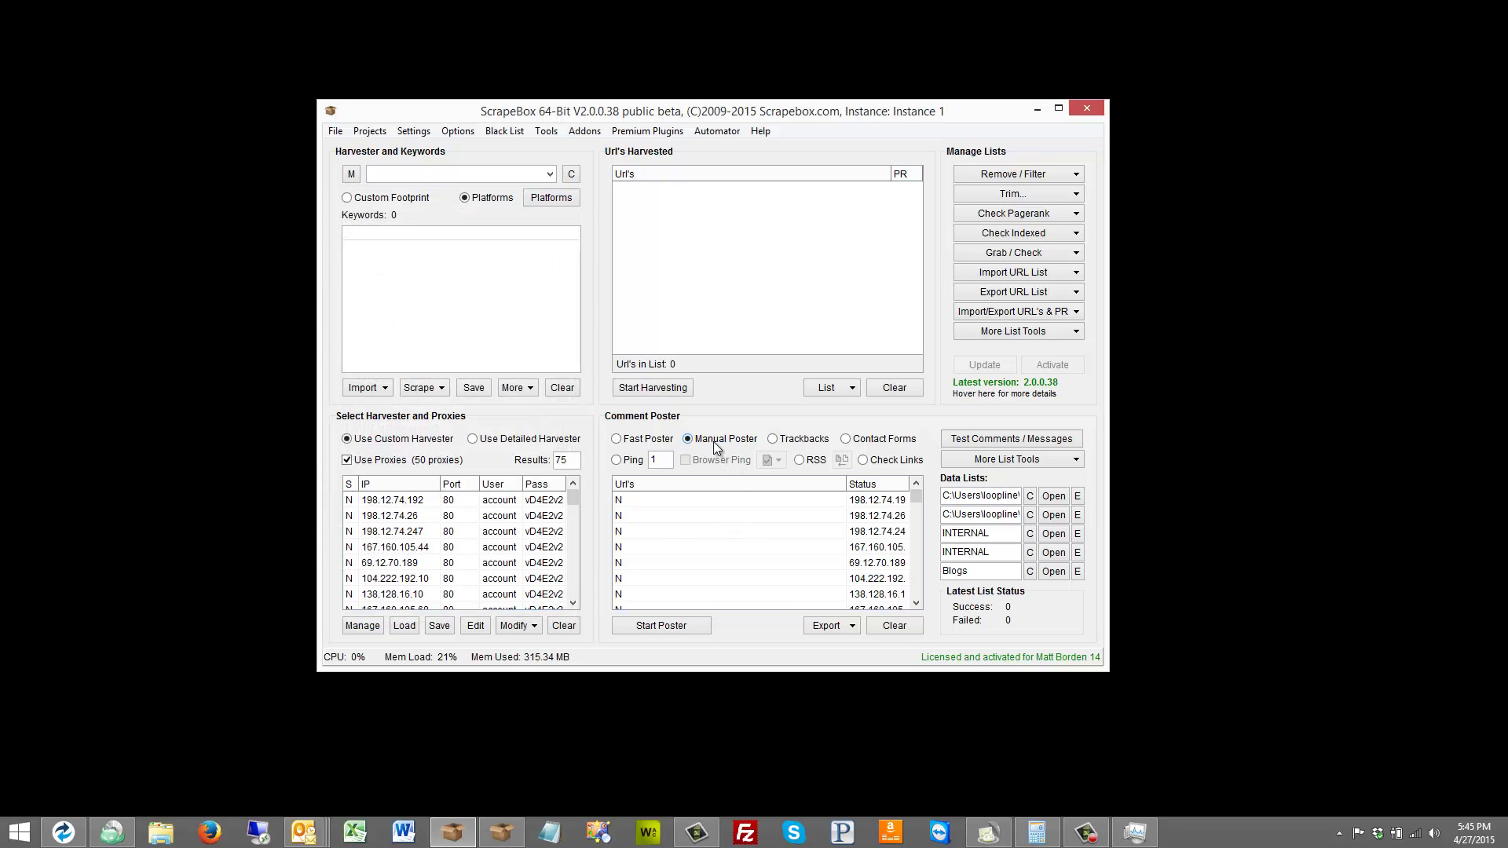
# Run the Manual Poster to preview two blog pages, then close it and return to Fast Poster mode.
pyautogui.click(682, 622)
pyautogui.click(535, 206)
pyautogui.click(534, 236)
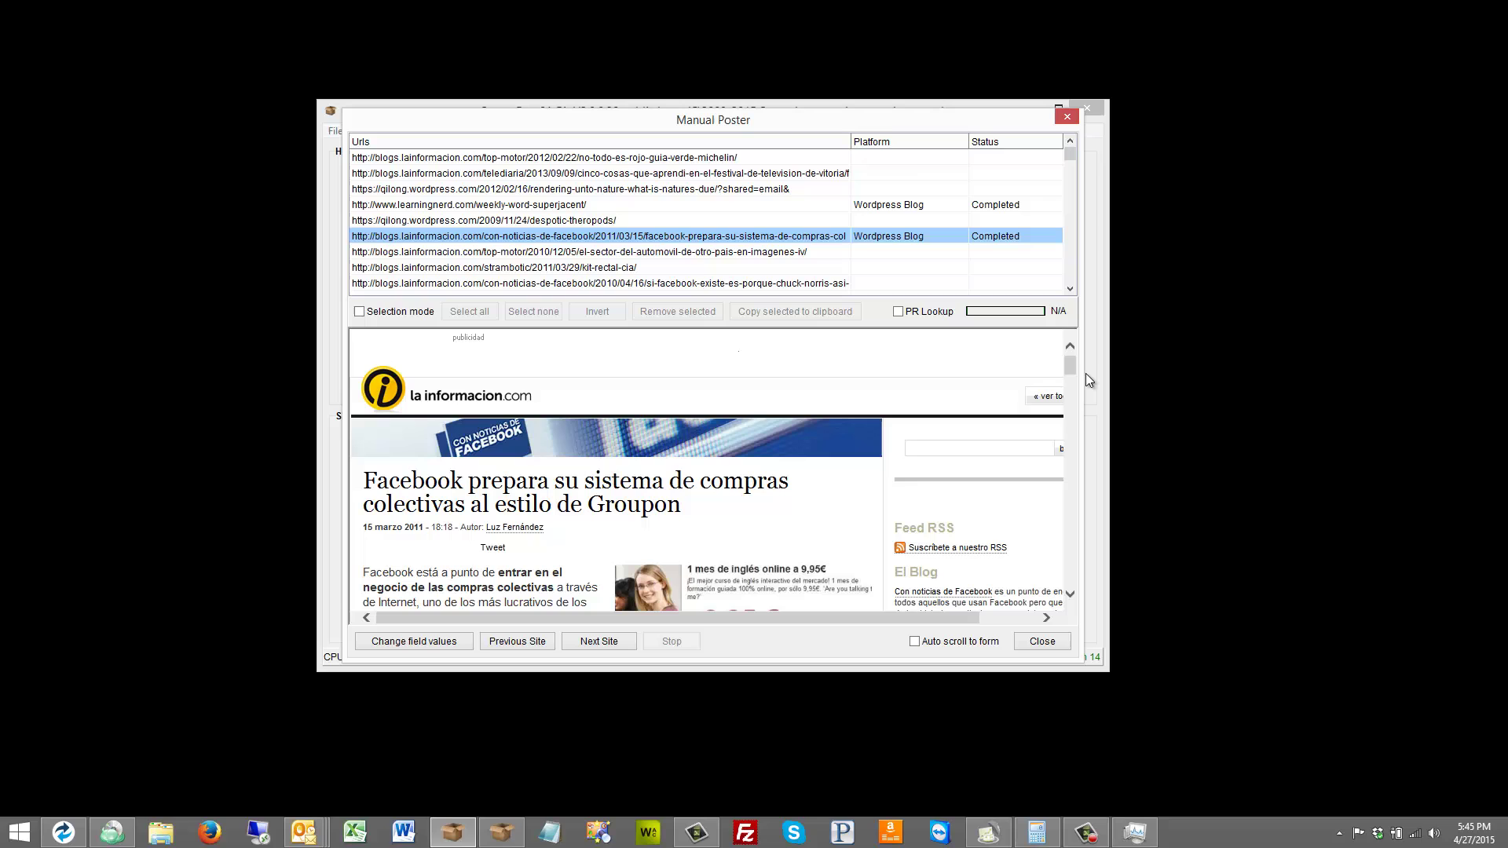
pyautogui.moveTo(1072, 364); pyautogui.dragTo(1065, 539)
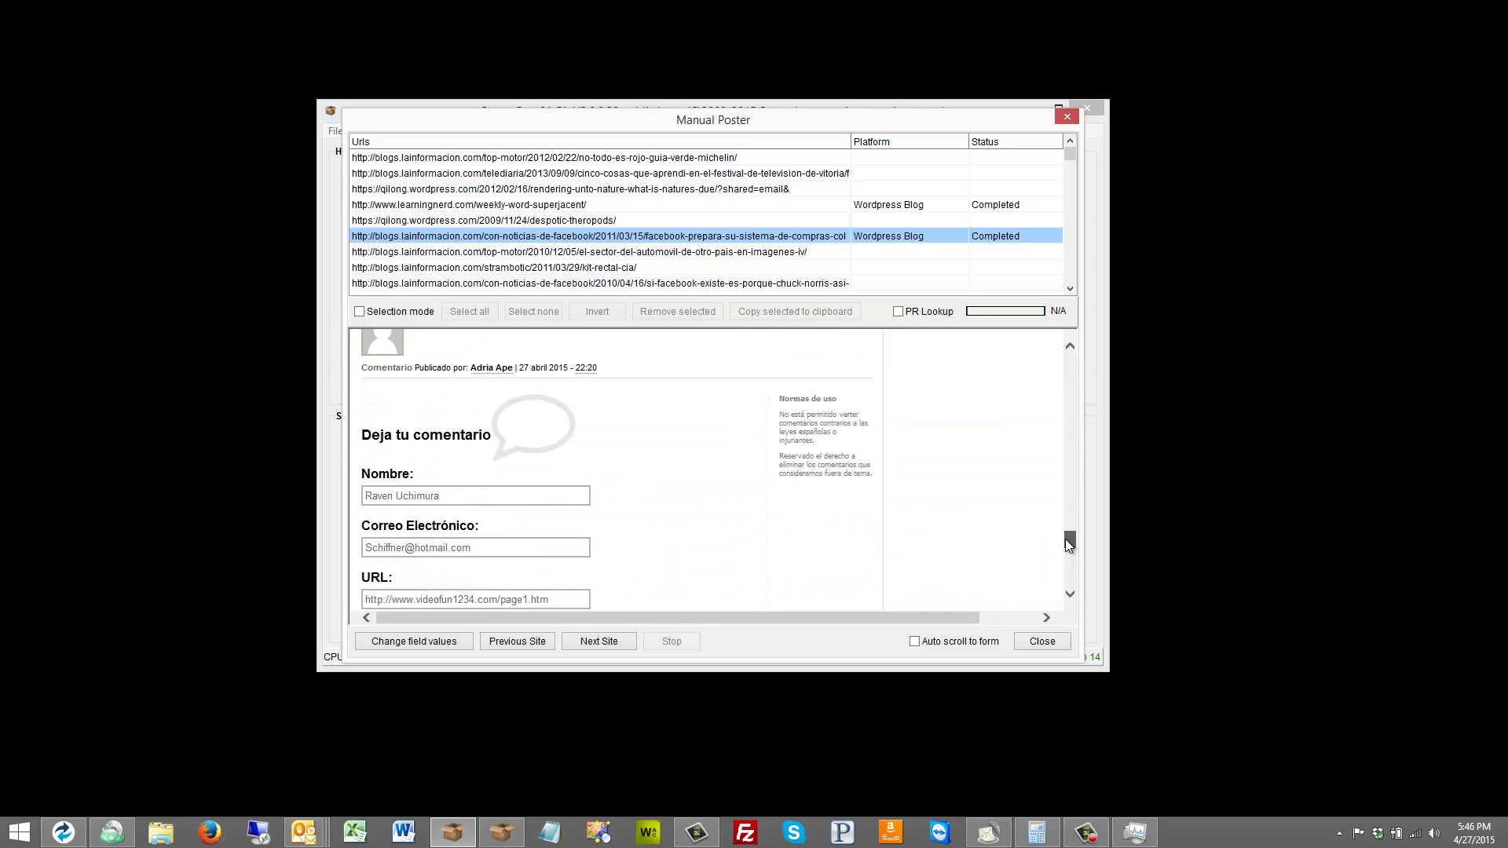
pyautogui.click(1041, 641)
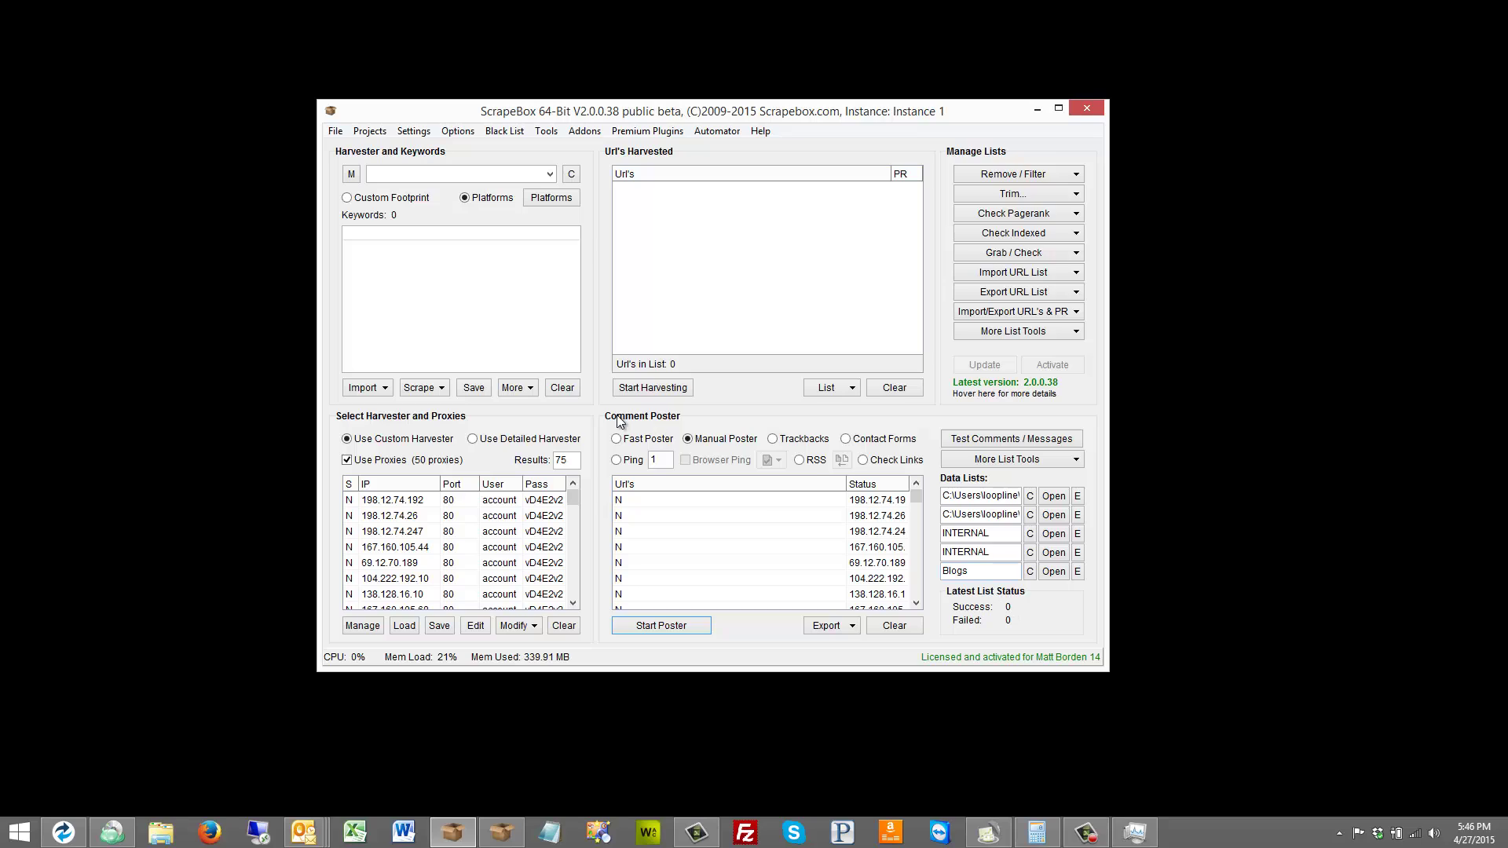
pyautogui.click(618, 440)
# Review the Timeouts, More Harvester Settings and Other tabs, and adjust the Max page size Poster slider.
pyautogui.click(405, 134)
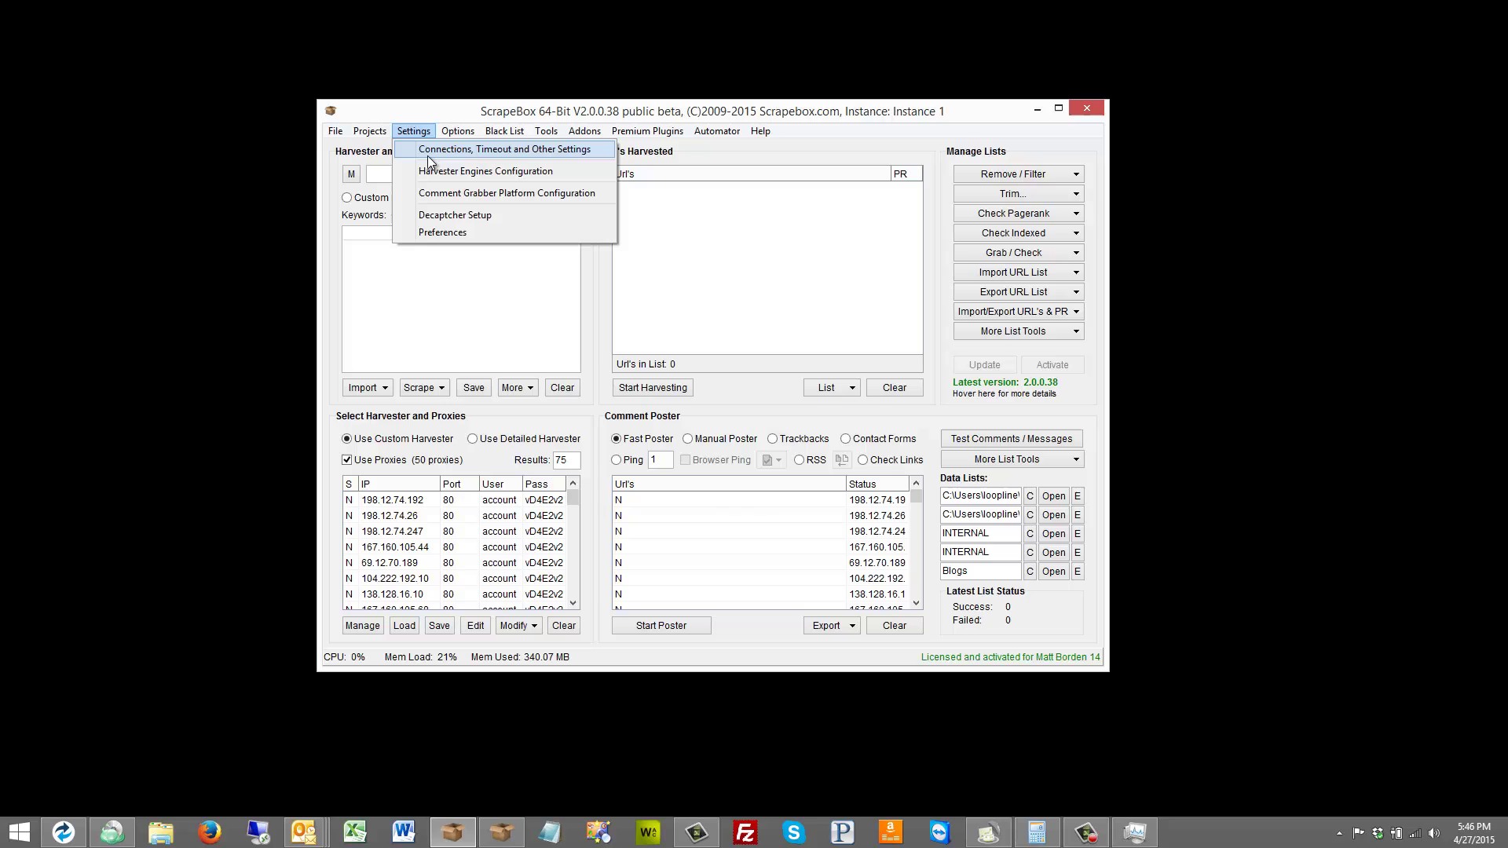
pyautogui.click(429, 156)
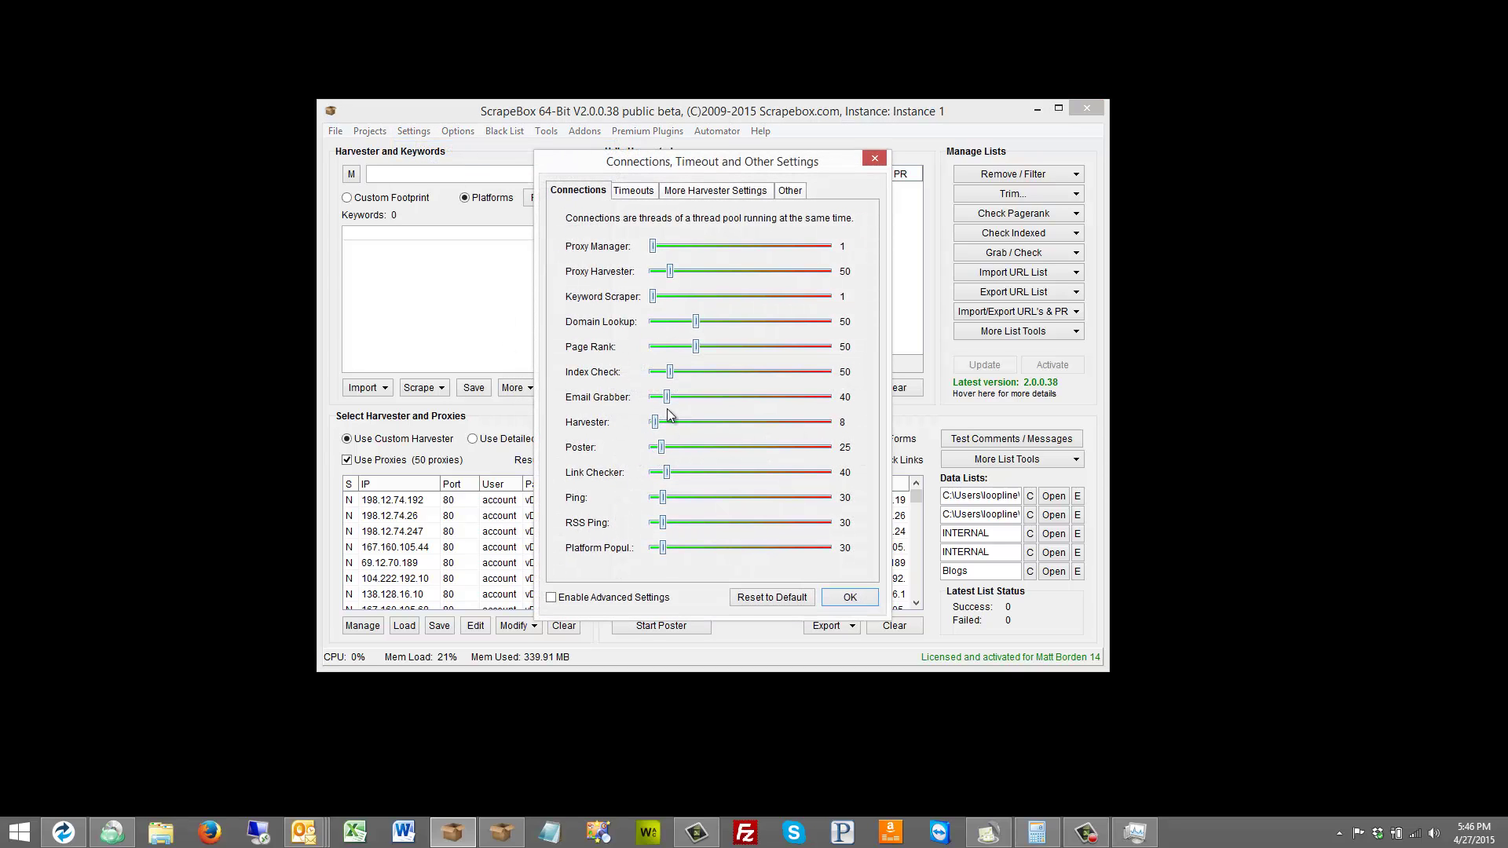
pyautogui.click(633, 201)
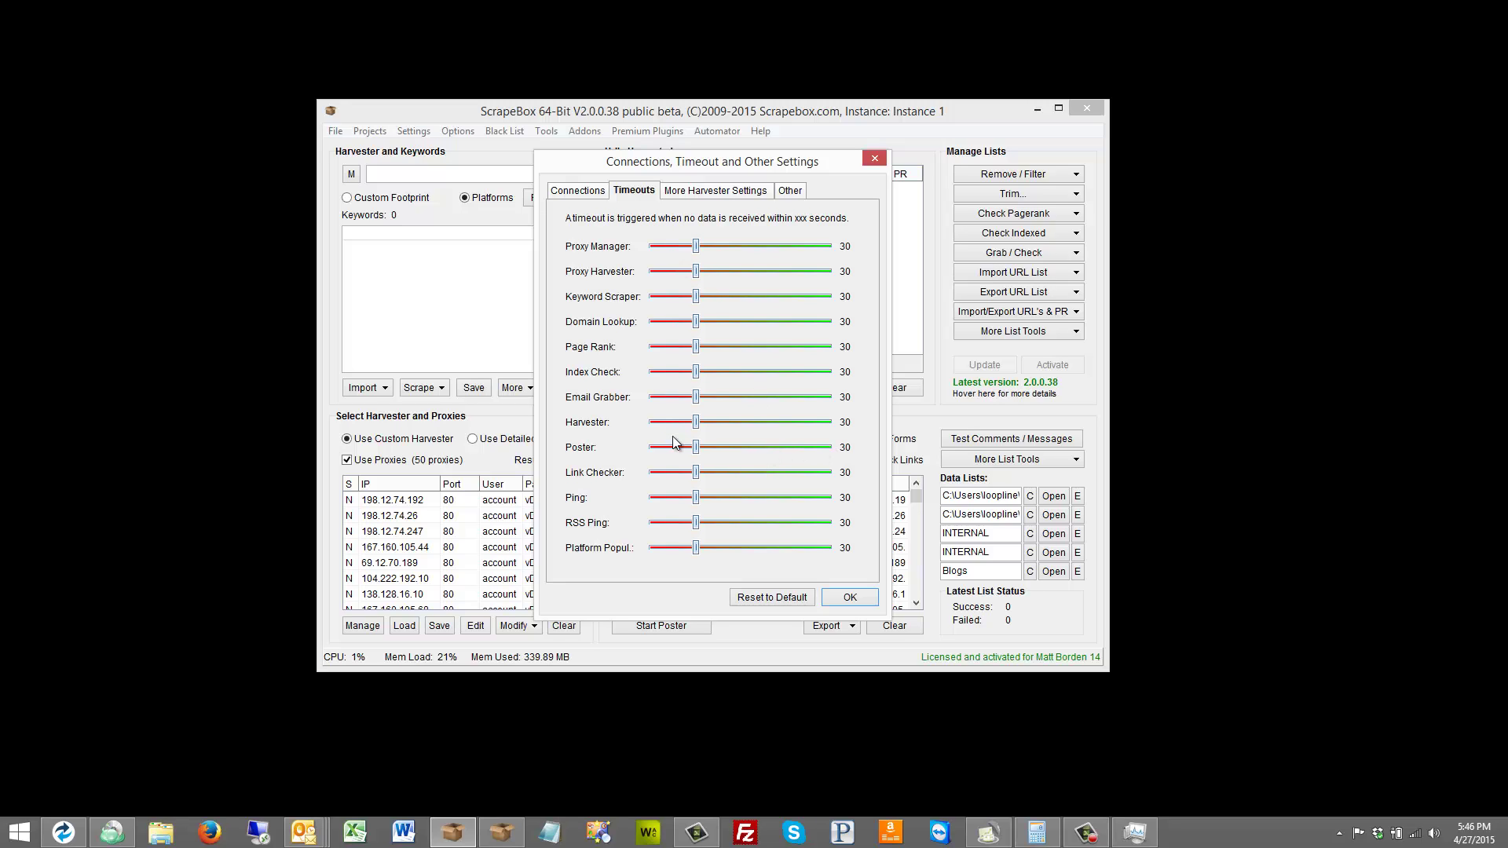
pyautogui.click(694, 194)
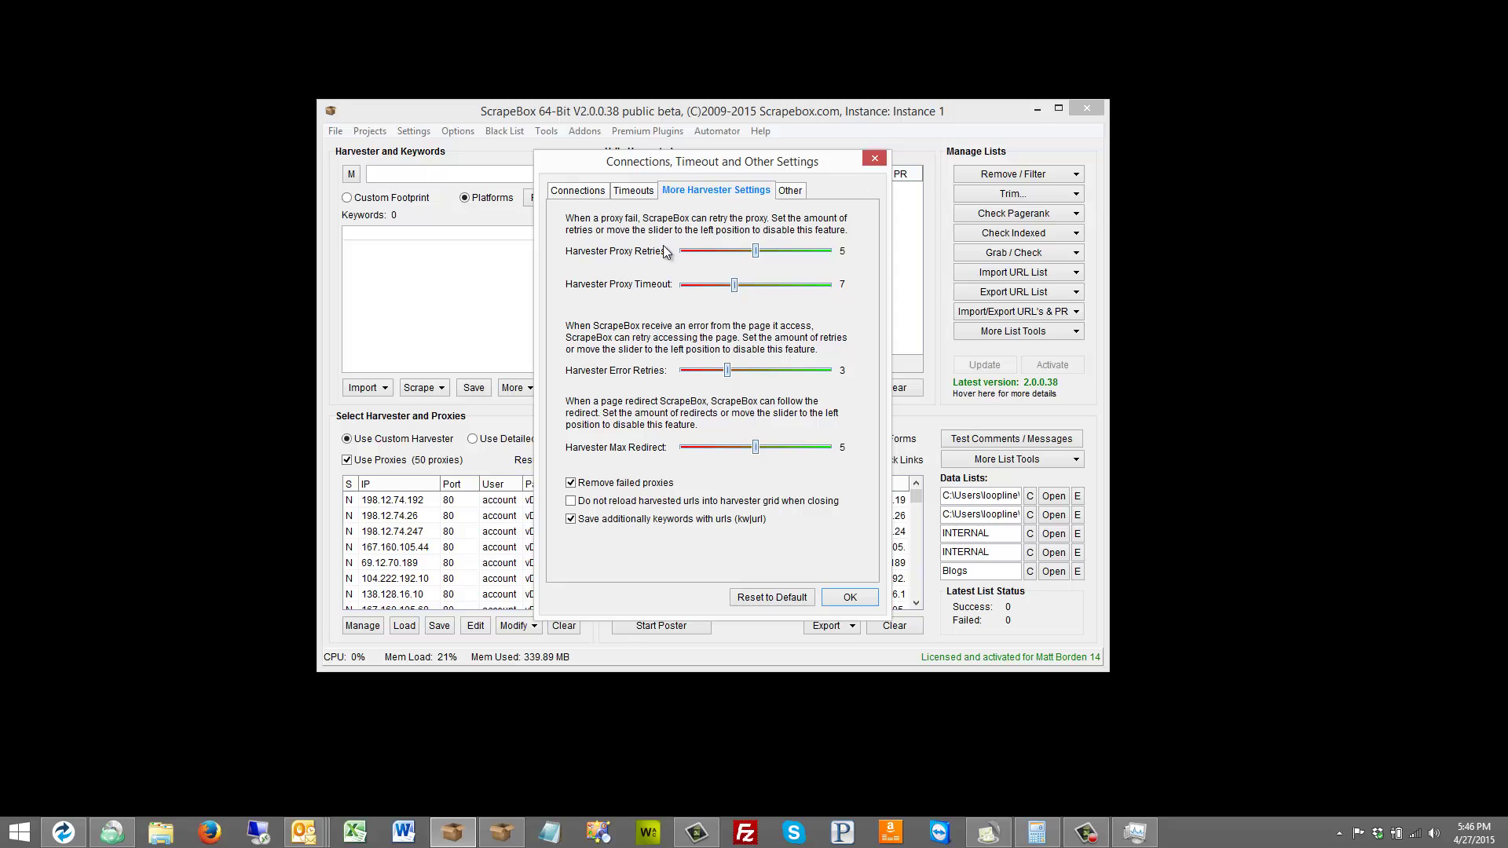
pyautogui.click(788, 194)
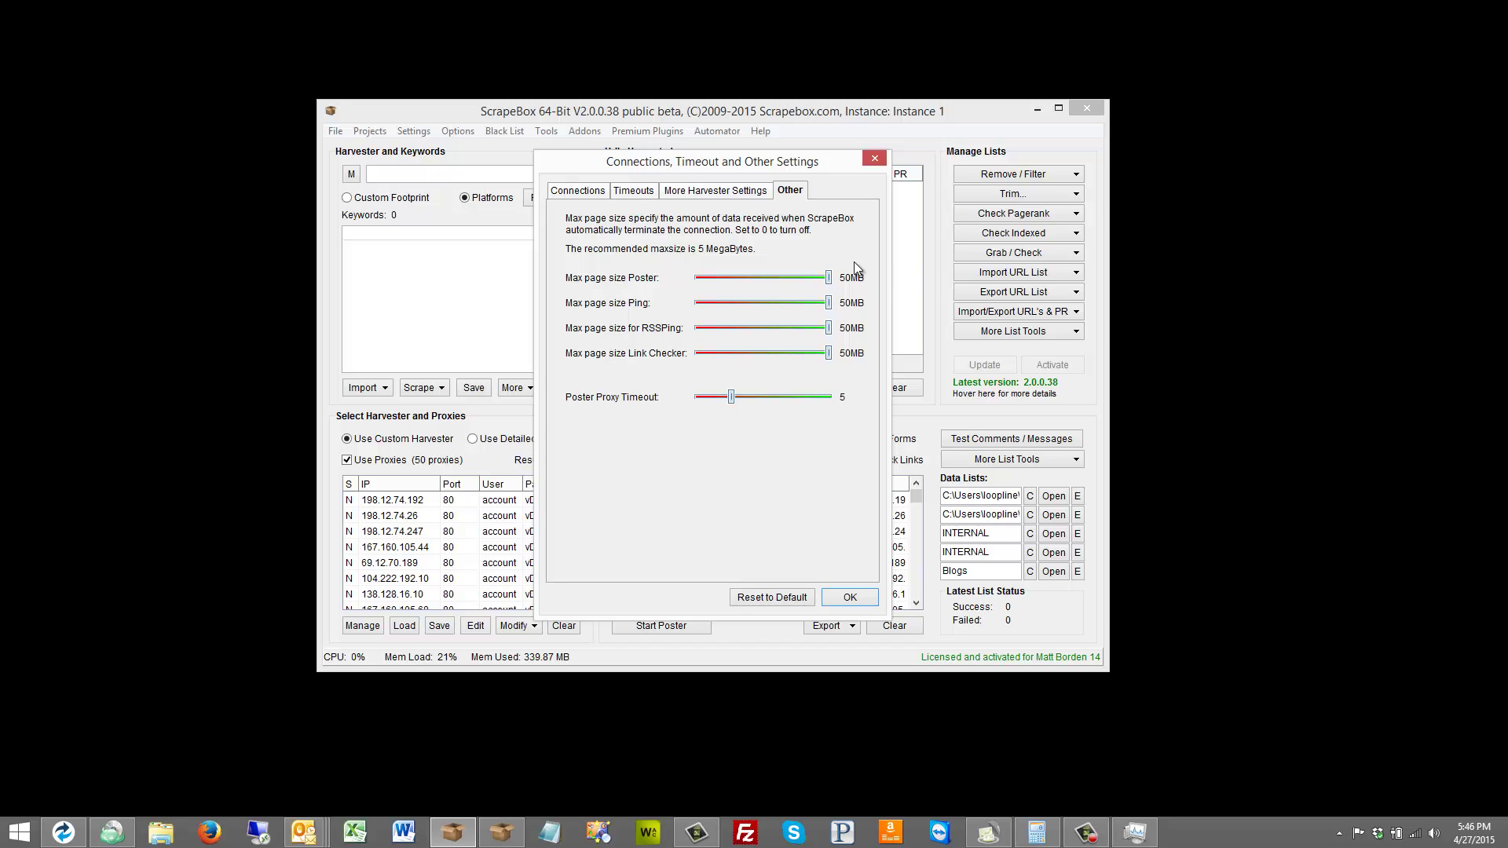
pyautogui.moveTo(829, 279); pyautogui.dragTo(769, 278)
# Confirm the connection settings with OK, keeping the max page sizes at 50MB.
pyautogui.click(850, 600)
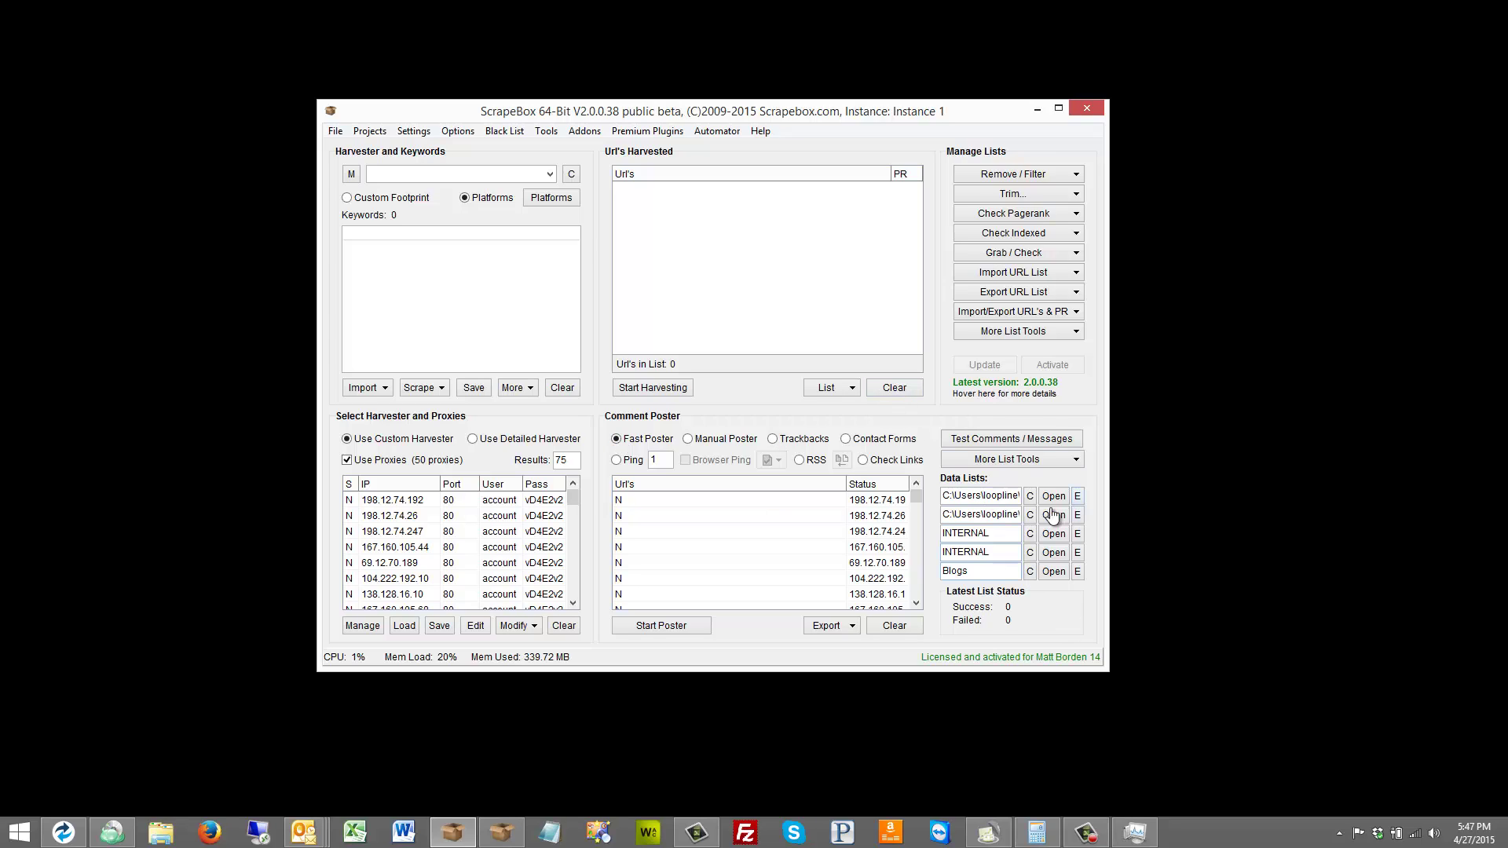
# Clear the Names, Emails, Websites, Comments and Blogs data lists with their C buttons.
pyautogui.click(1030, 495)
pyautogui.click(1029, 514)
pyautogui.click(1030, 533)
pyautogui.click(1030, 552)
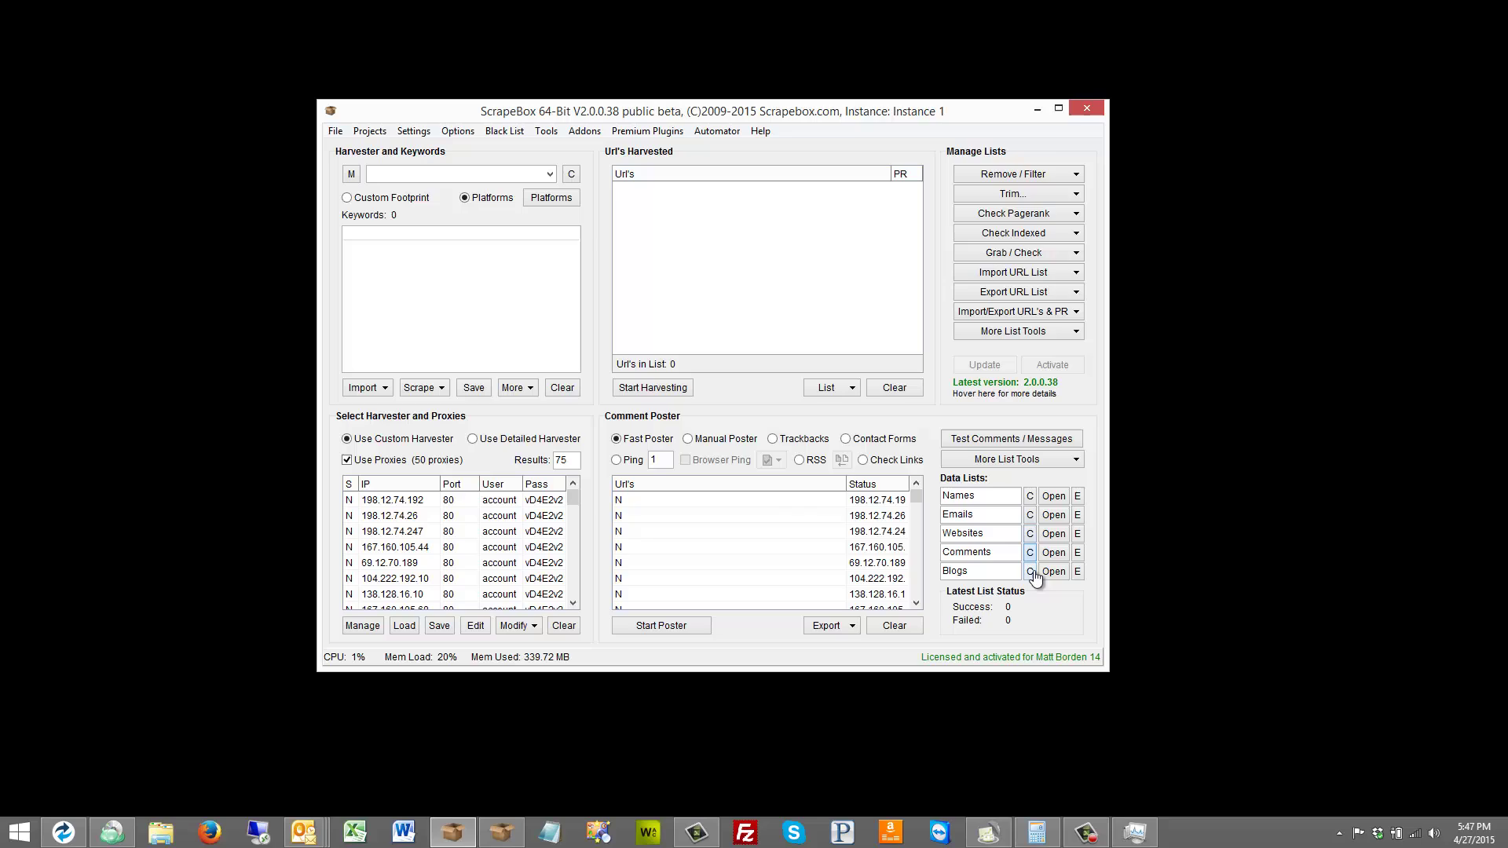
pyautogui.click(1030, 571)
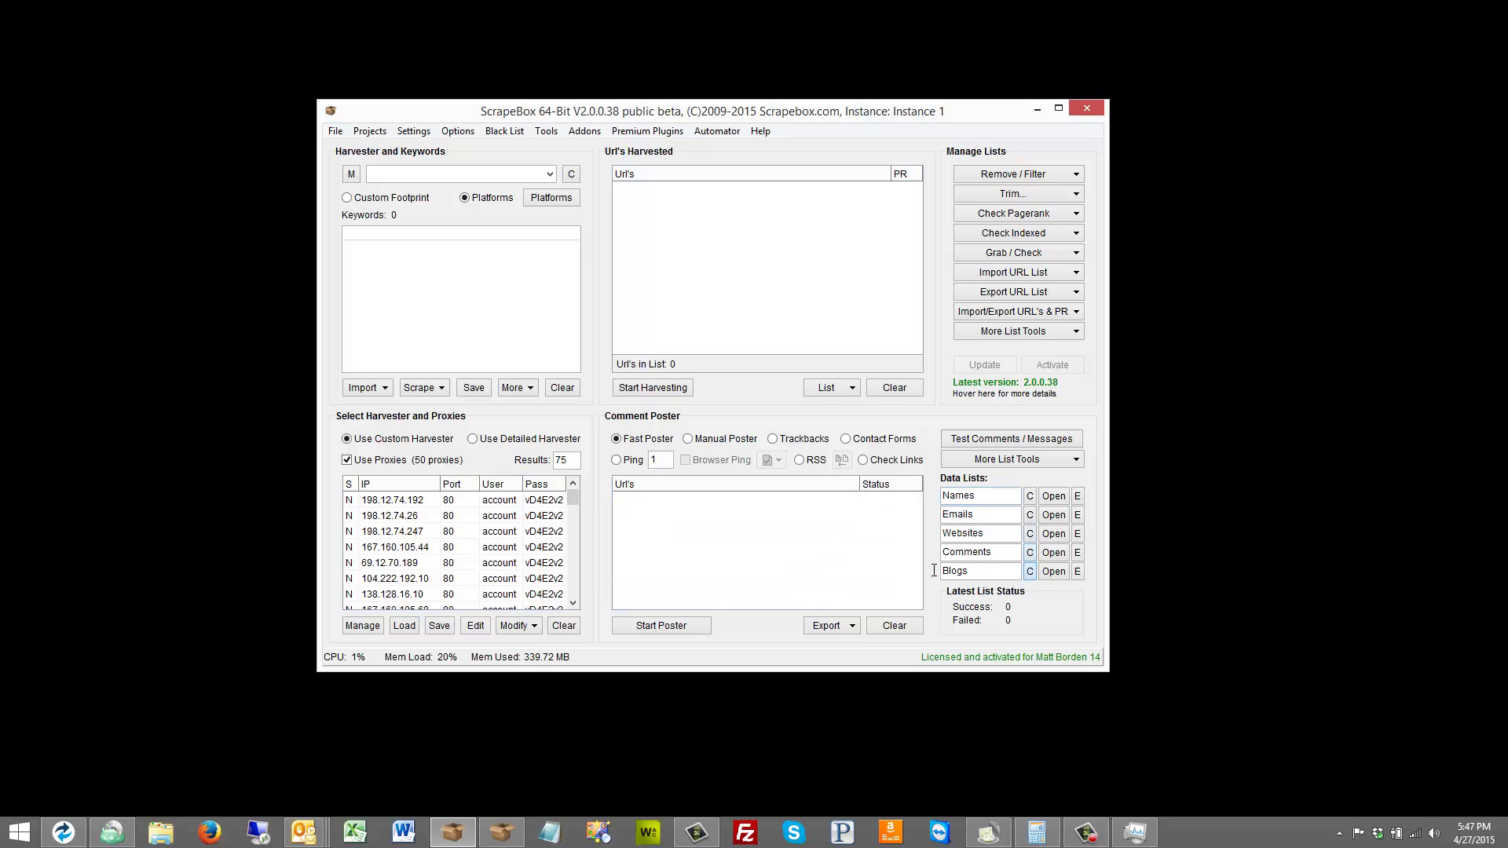
pyautogui.click(1000, 553)
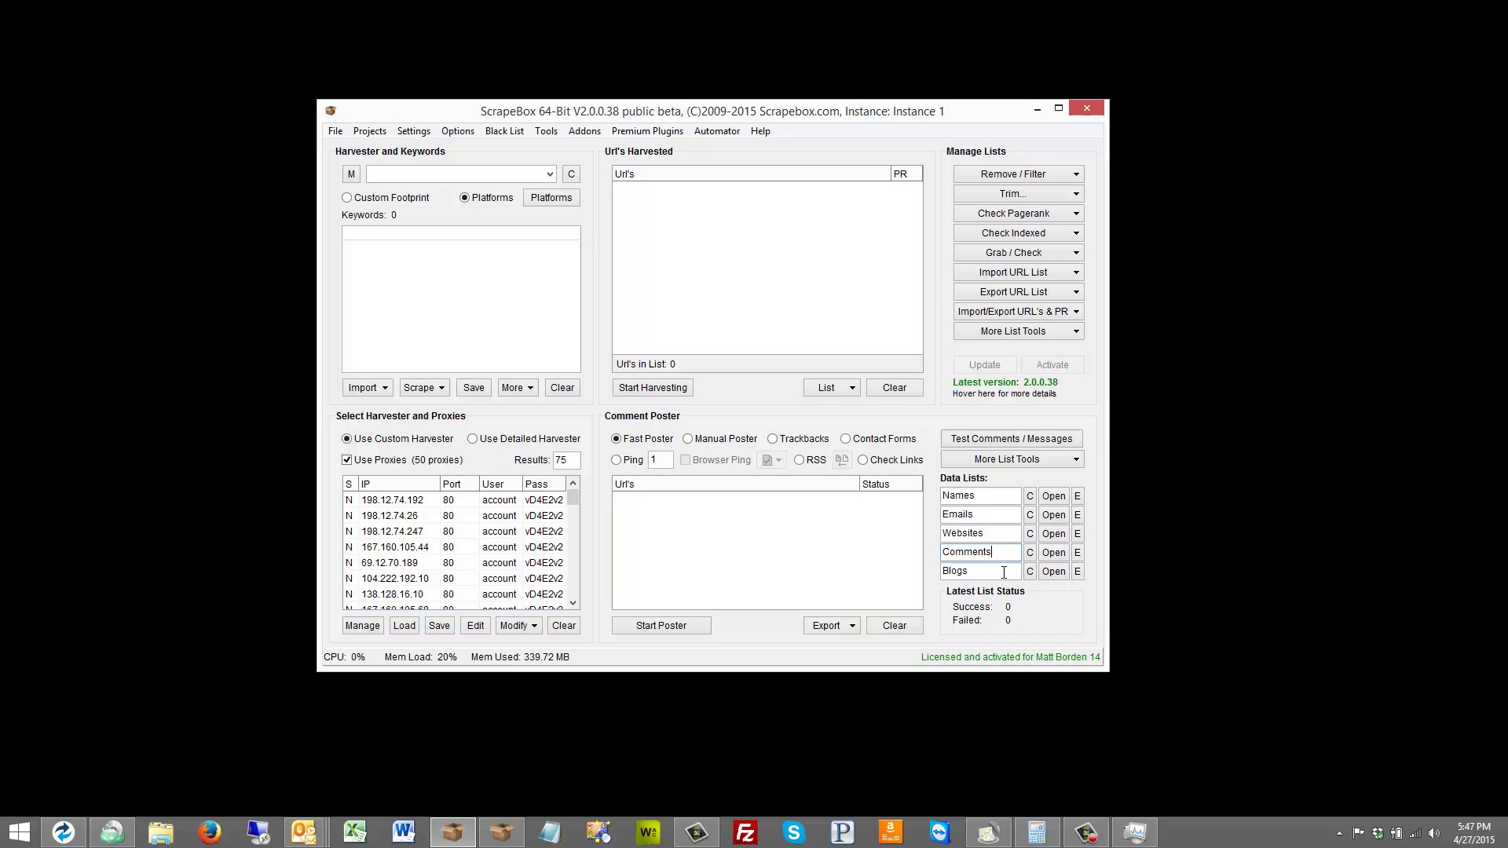
pyautogui.click(993, 519)
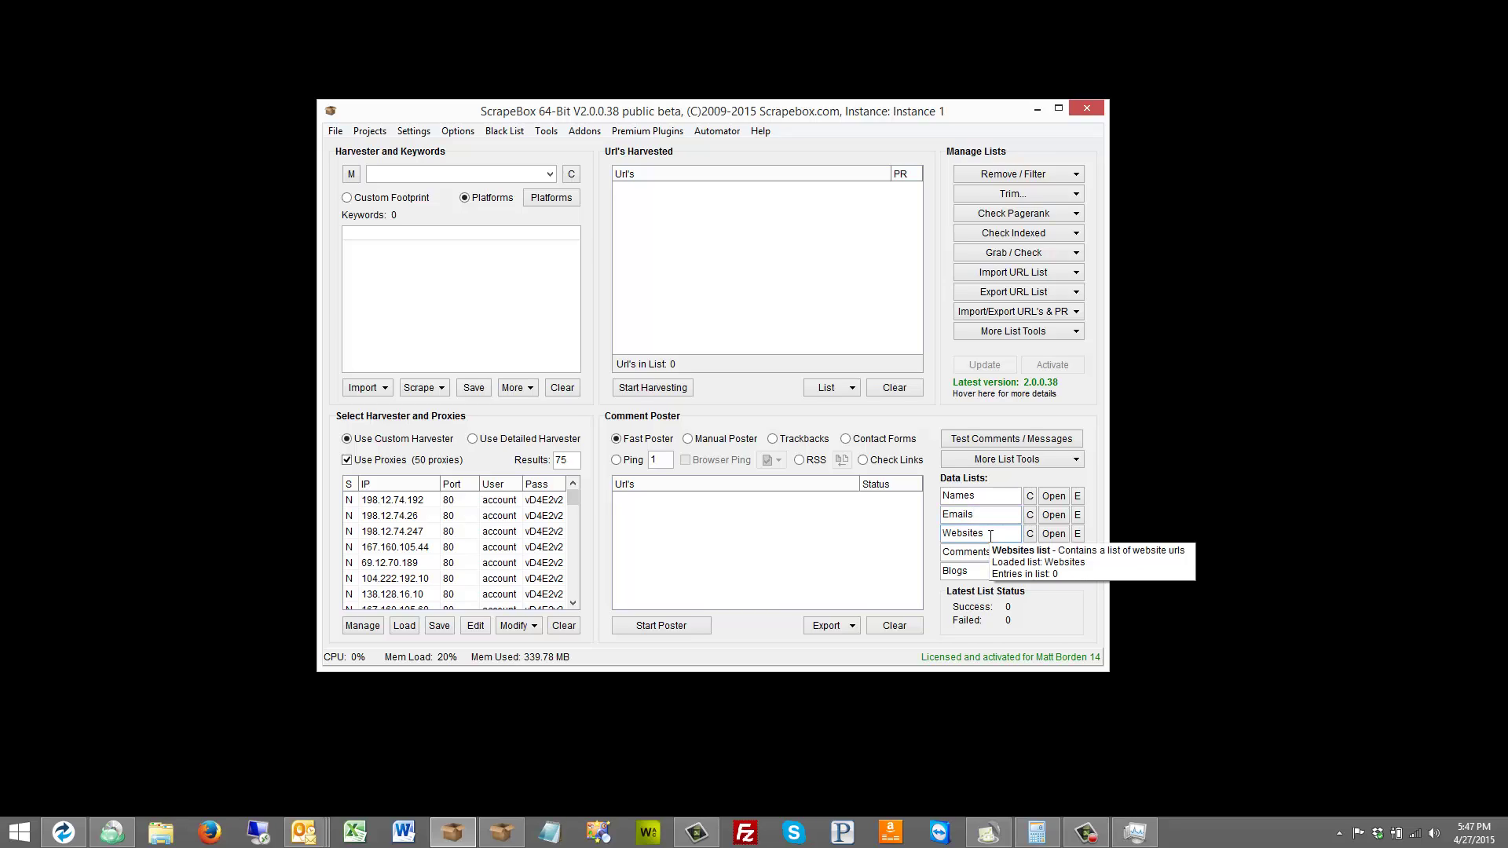
pyautogui.click(1004, 551)
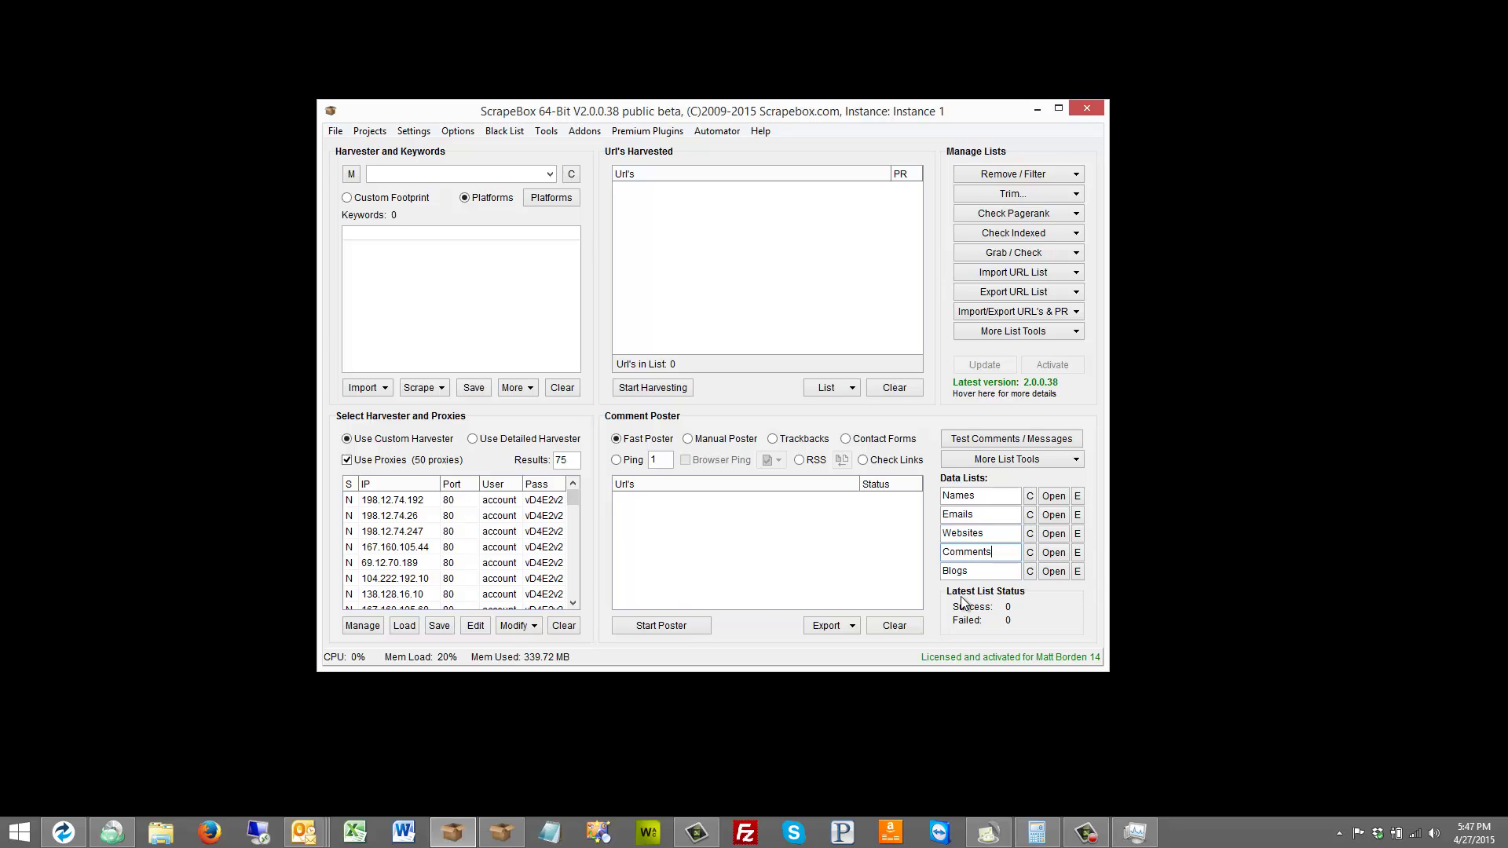
pyautogui.click(968, 572)
# Generate 500 random names and 1000 hotmail.com email addresses with the Name and Email Generator.
pyautogui.click(542, 130)
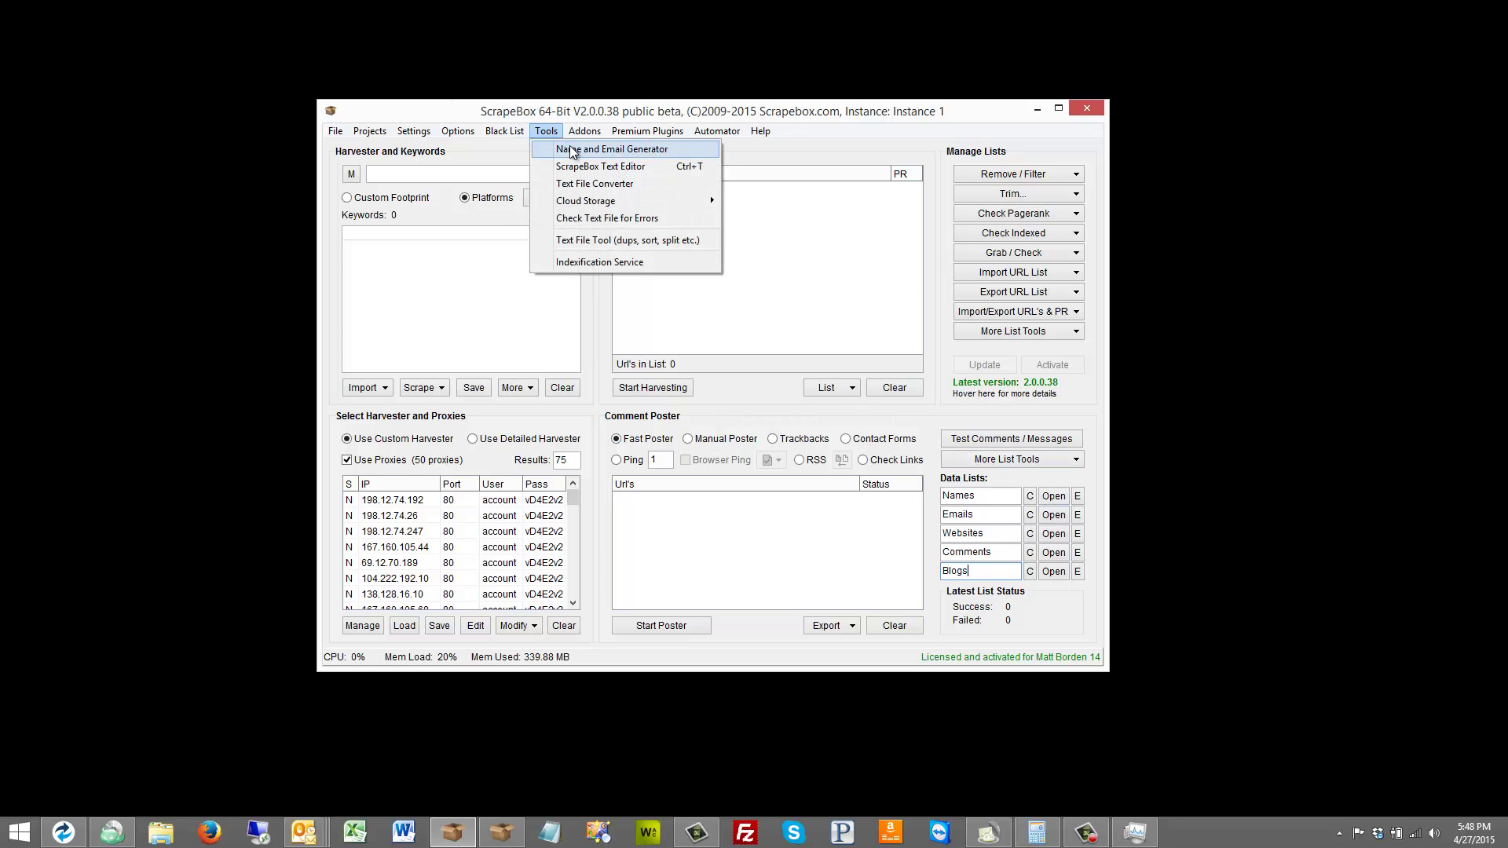
pyautogui.click(571, 149)
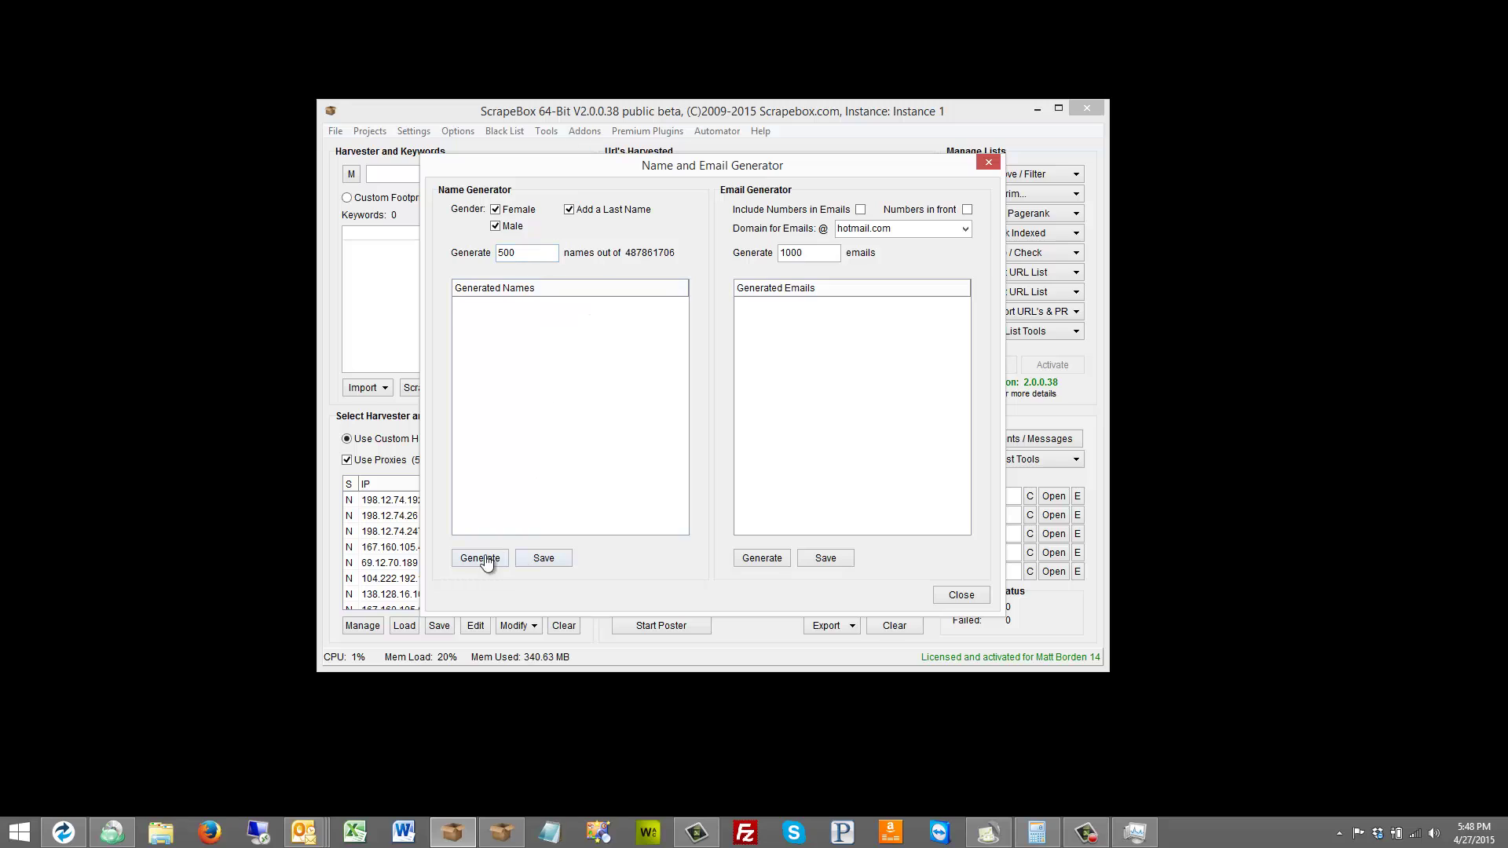
pyautogui.click(484, 559)
pyautogui.click(760, 559)
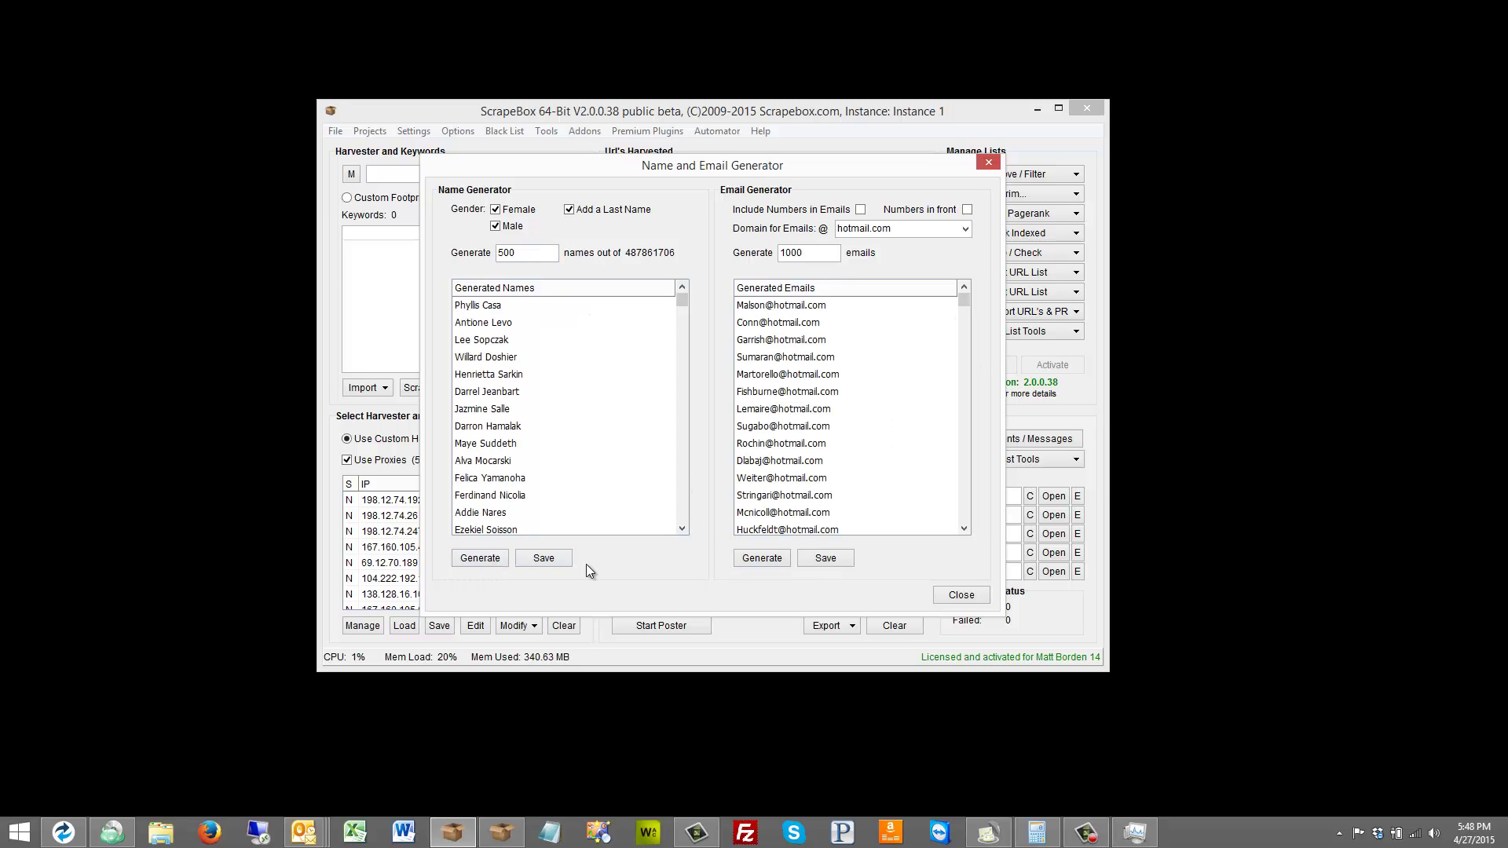
pyautogui.click(961, 594)
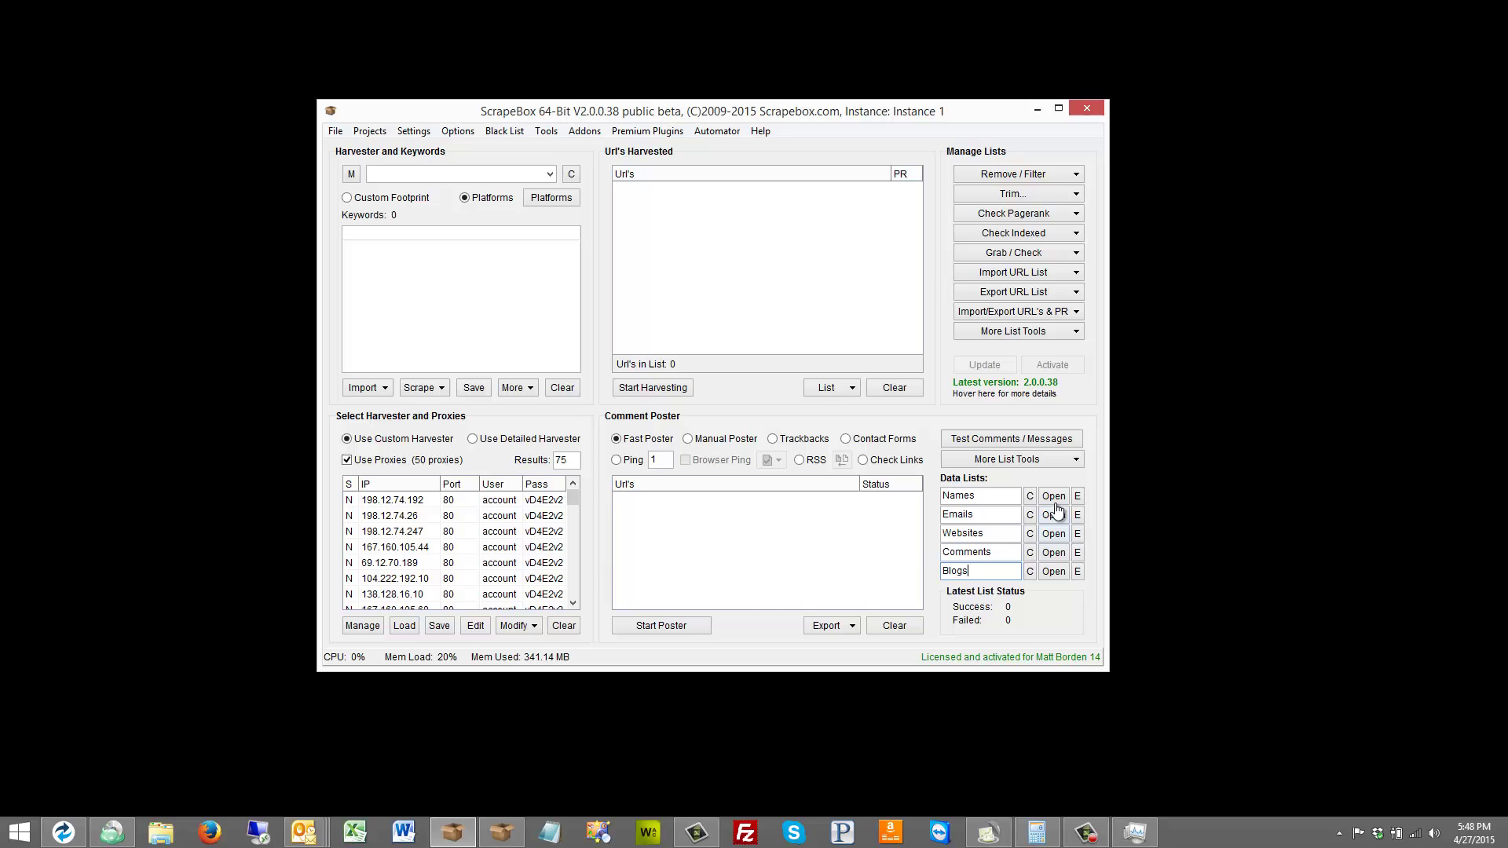
# Load the names and emails files from the Posting folder into the Names and Emails lists.
pyautogui.click(1053, 496)
pyautogui.doubleClick(516, 270)
pyautogui.click(1053, 515)
pyautogui.doubleClick(516, 249)
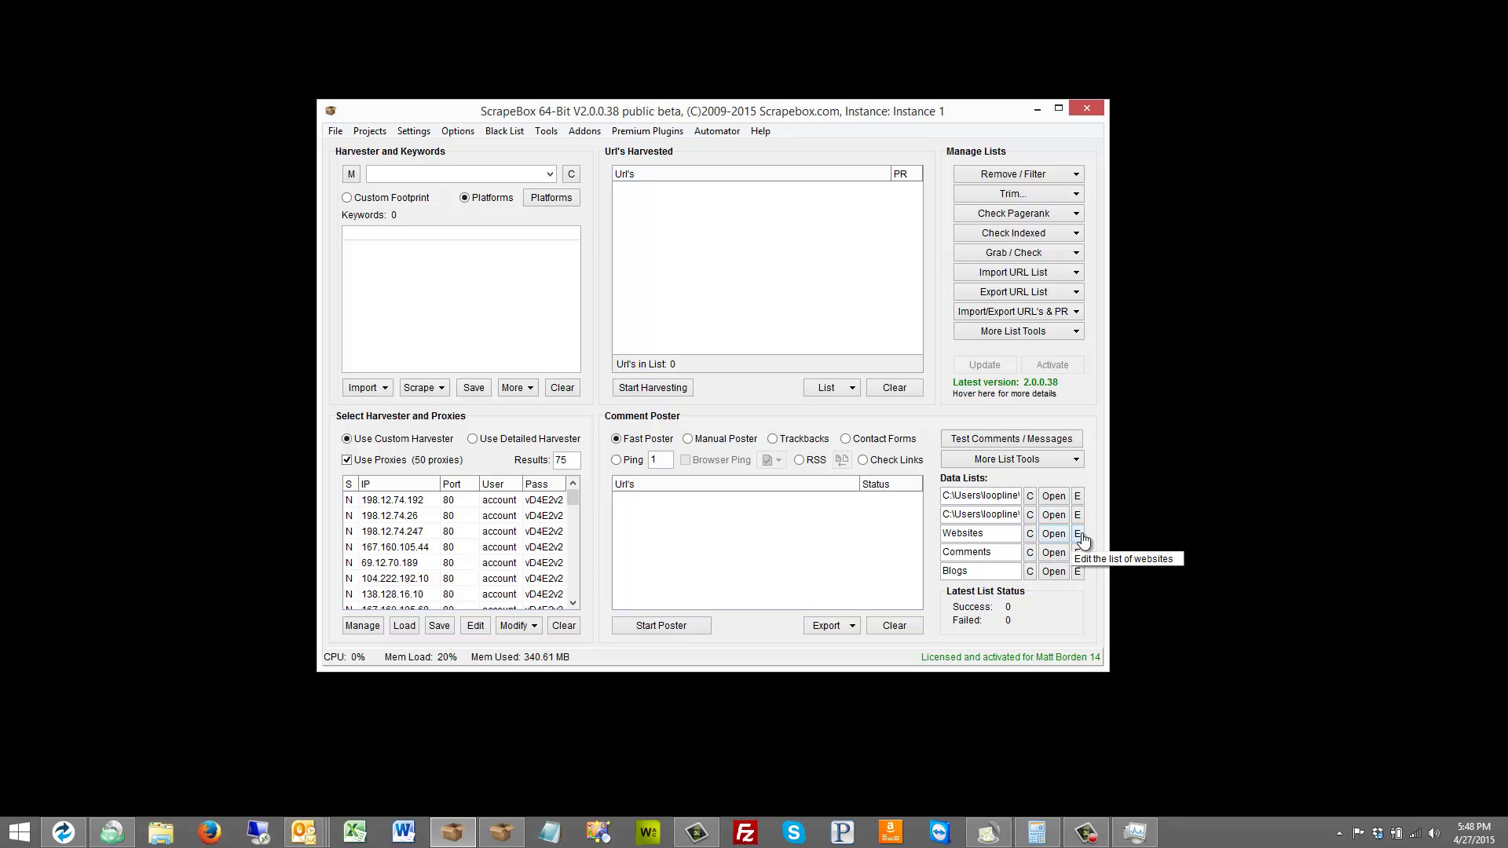
pyautogui.click(1079, 536)
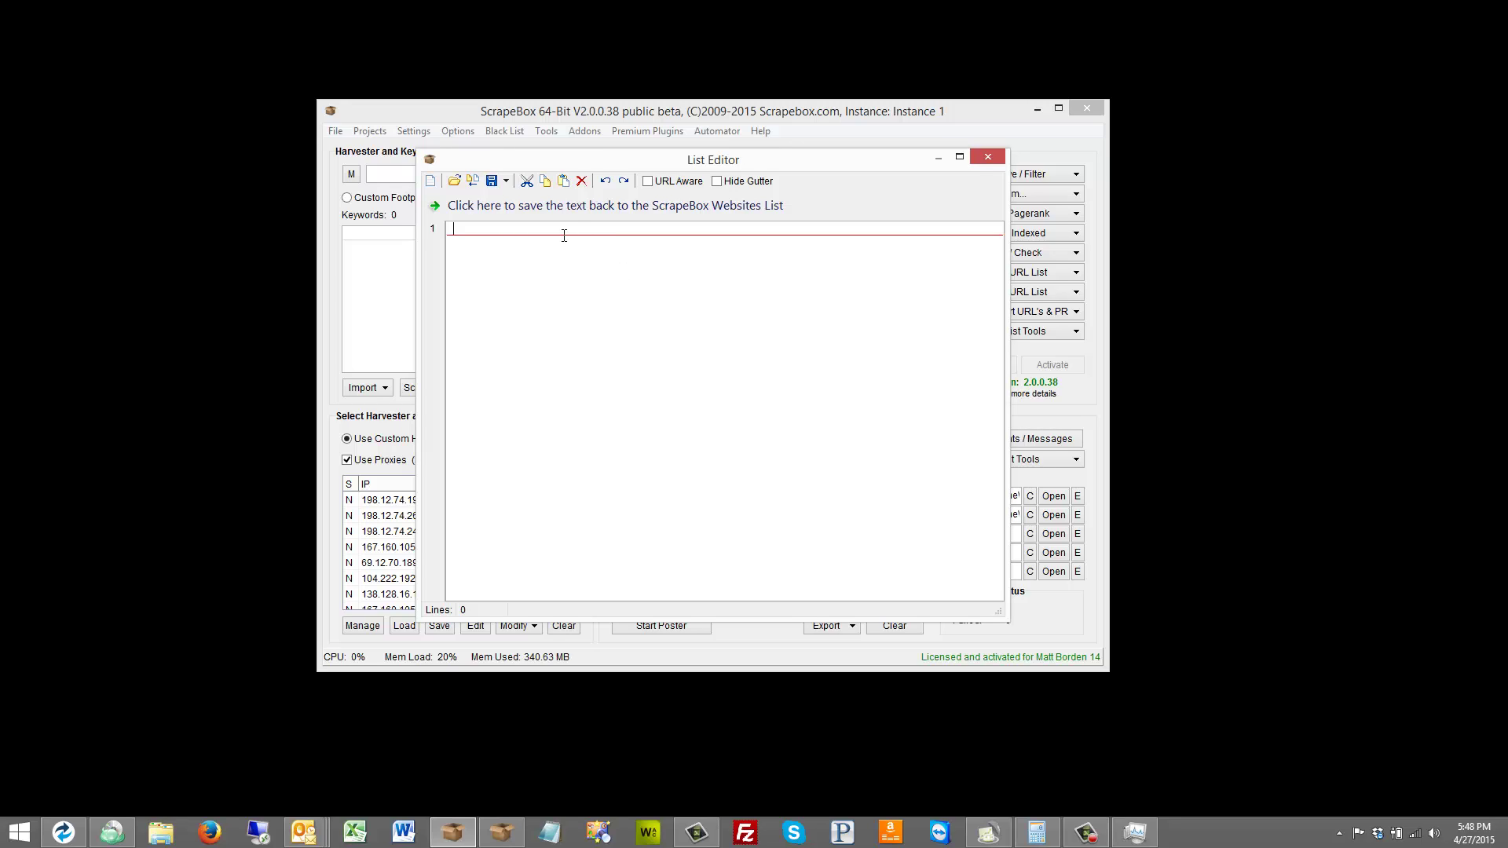
pyautogui.write('http://www.videofuntesting.com')
pyautogui.write('1.htm')
pyautogui.click(626, 206)
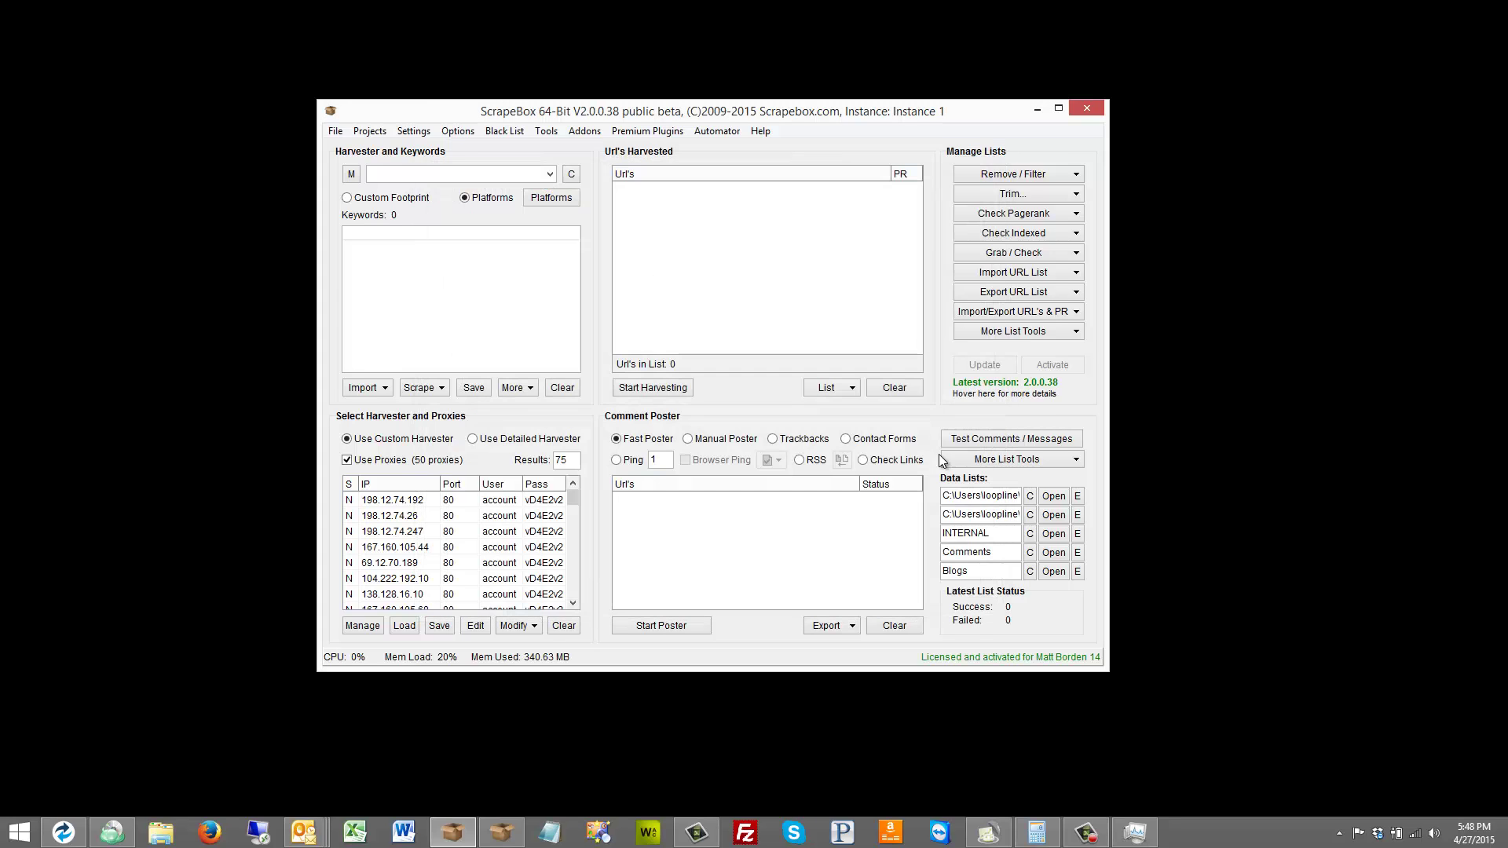
# Paste the spintax thank-you comment into the Comments list and load the urls file as Blogs.
pyautogui.click(1078, 553)
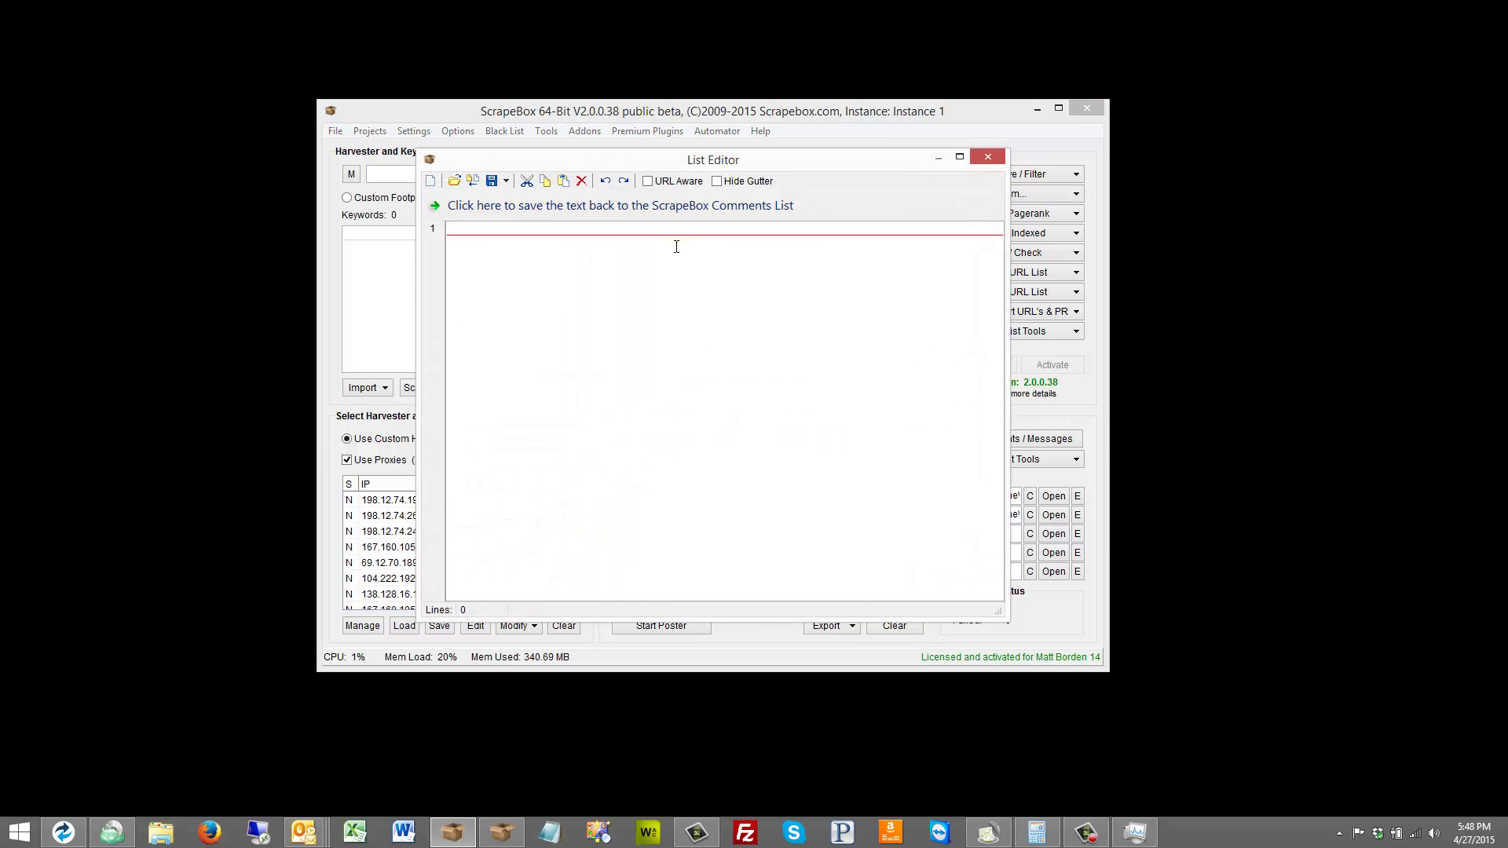
pyautogui.write('Hi this is a {great|nifty} {site|website} that you have, thanks for sharing it with {the world|the human race}')
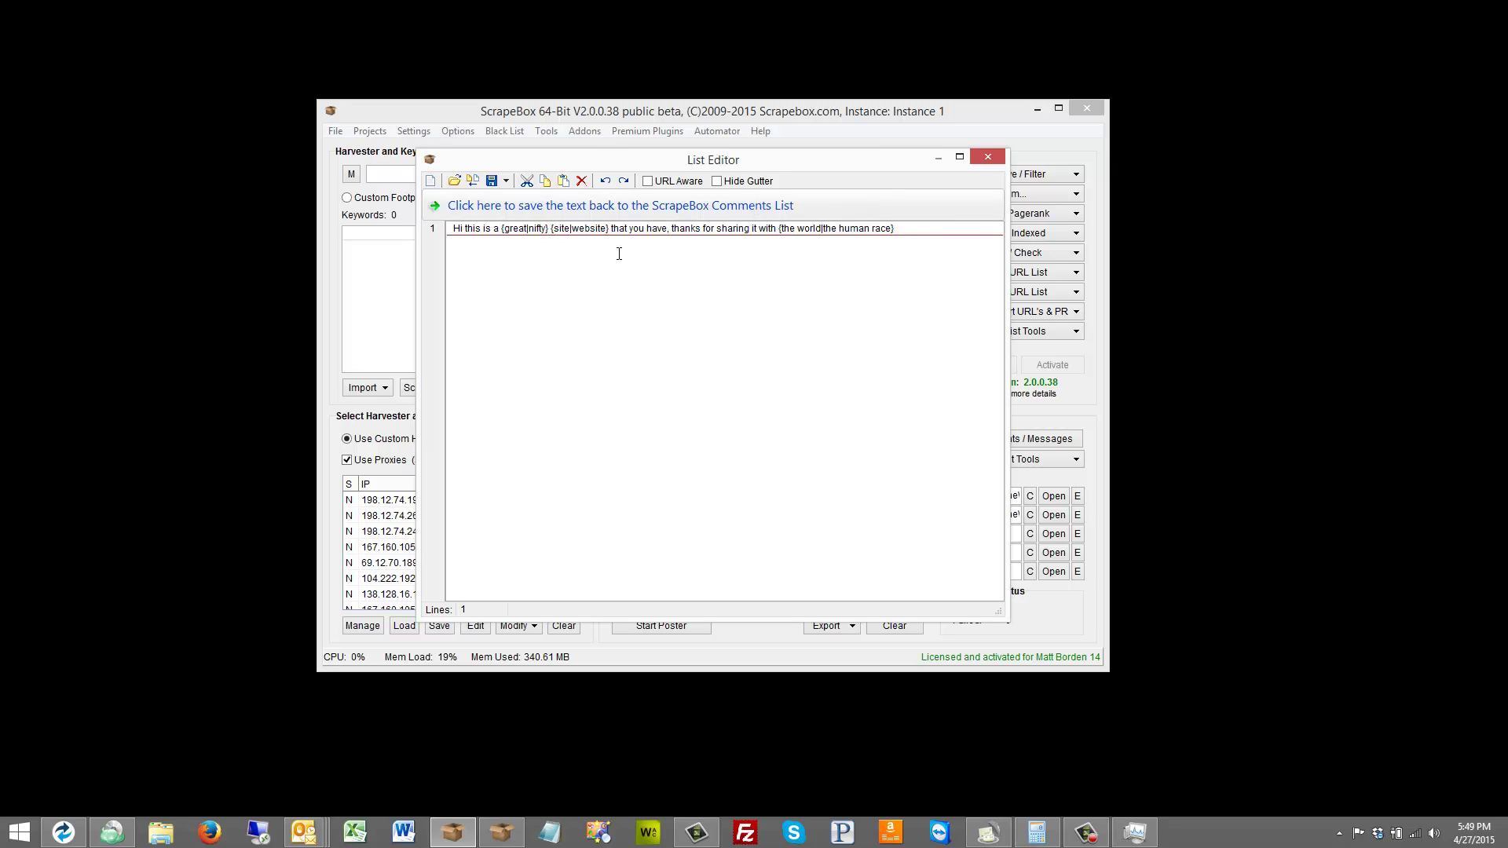
pyautogui.click(672, 205)
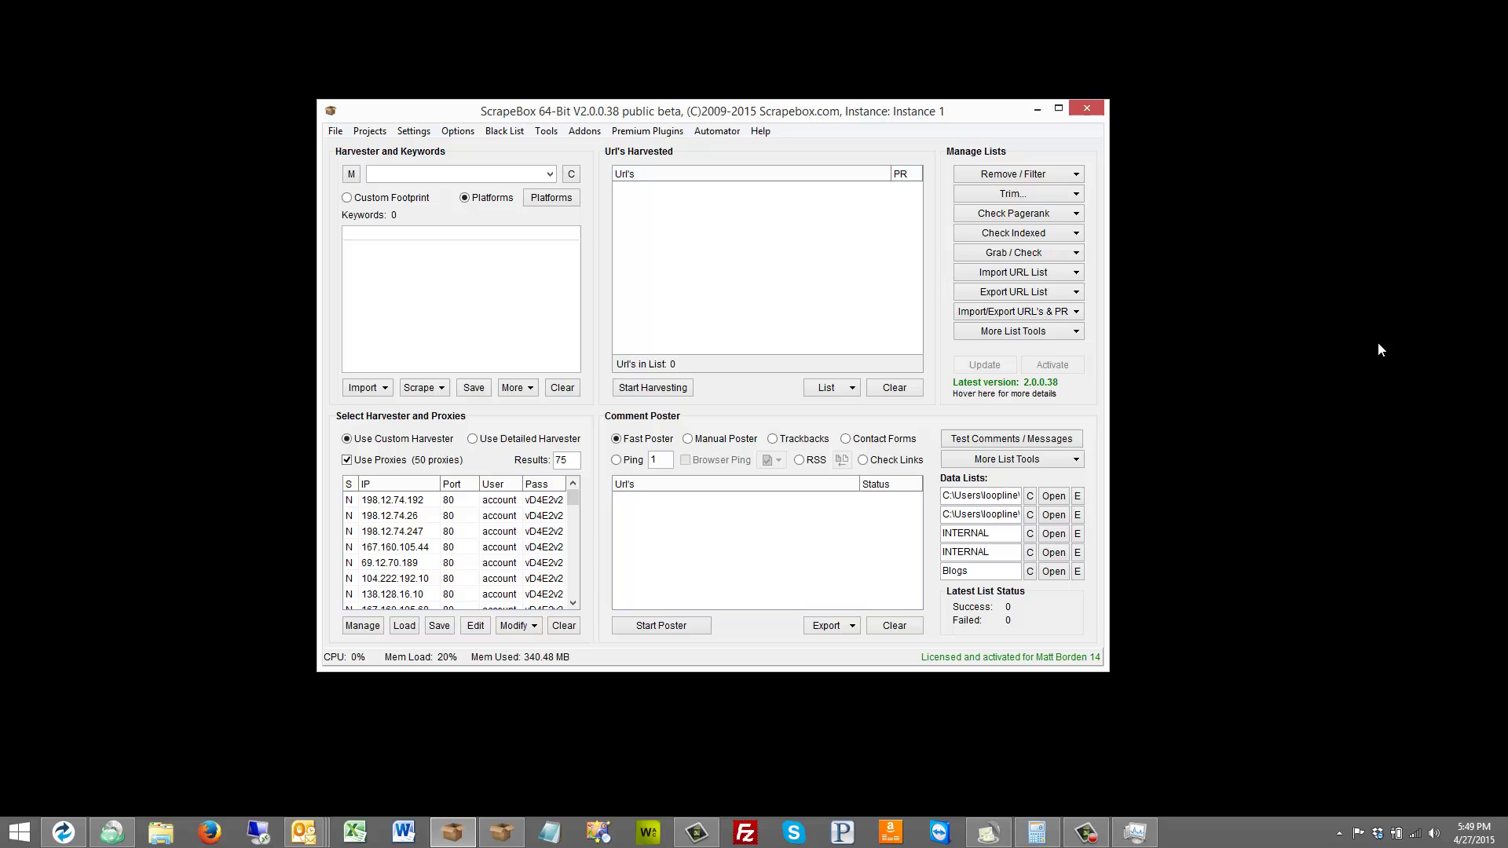
pyautogui.click(1053, 571)
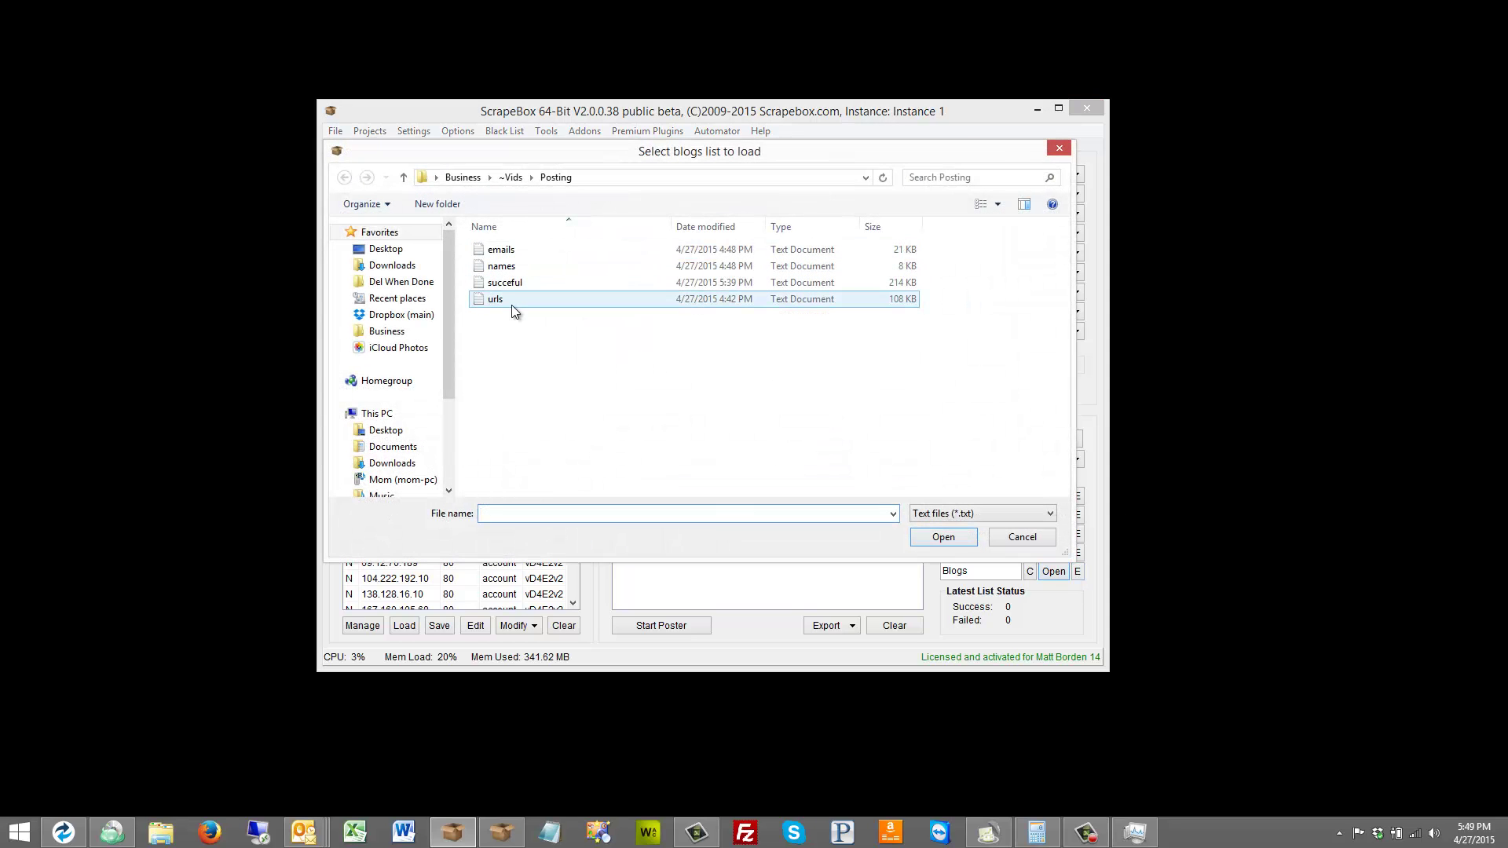
pyautogui.doubleClick(511, 302)
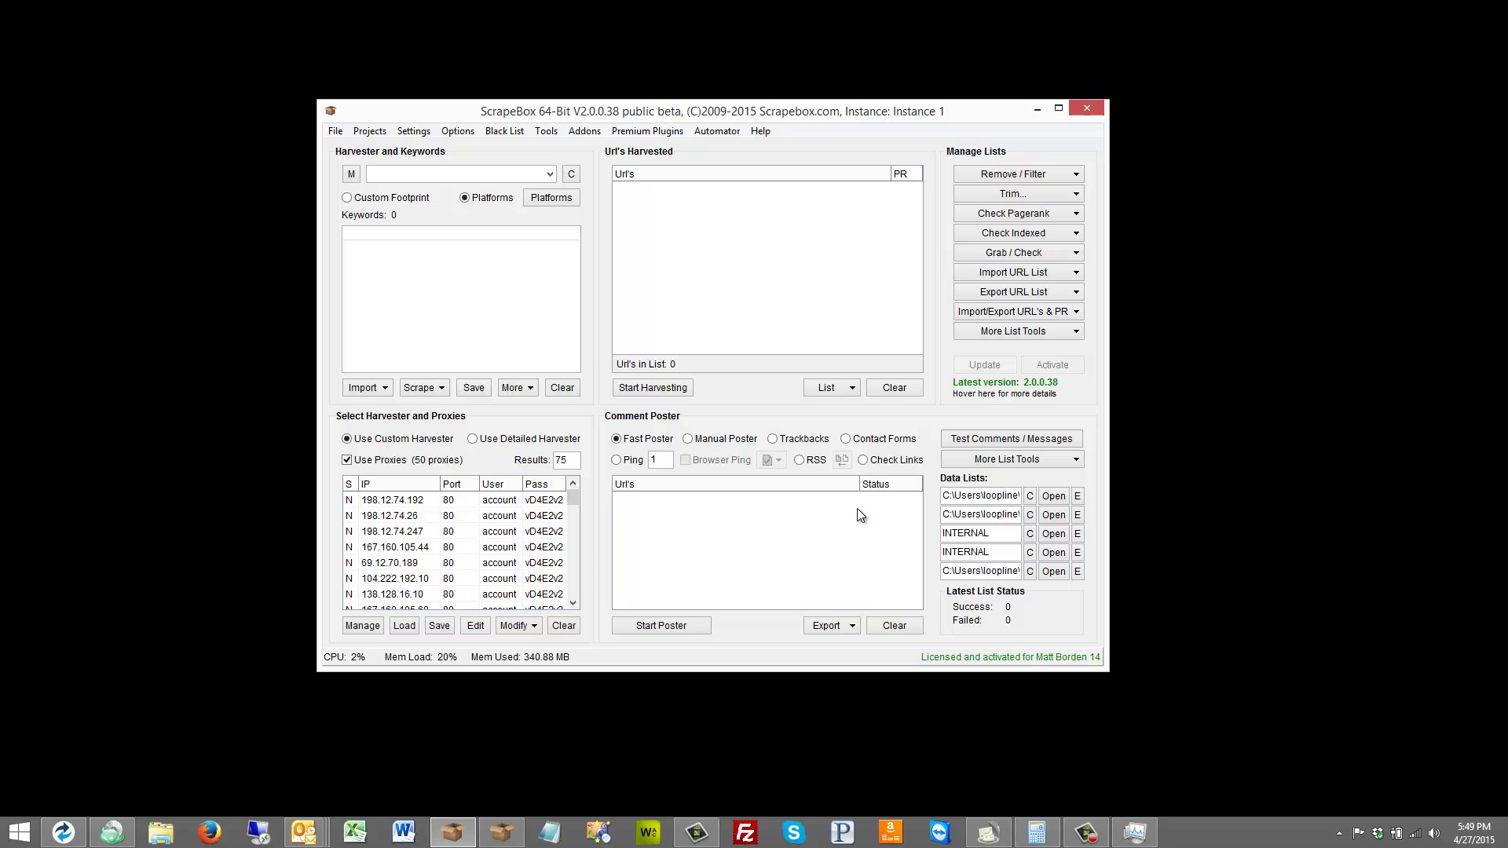
# Spin several test comments from the loaded lists to check the variations.
pyautogui.click(1012, 439)
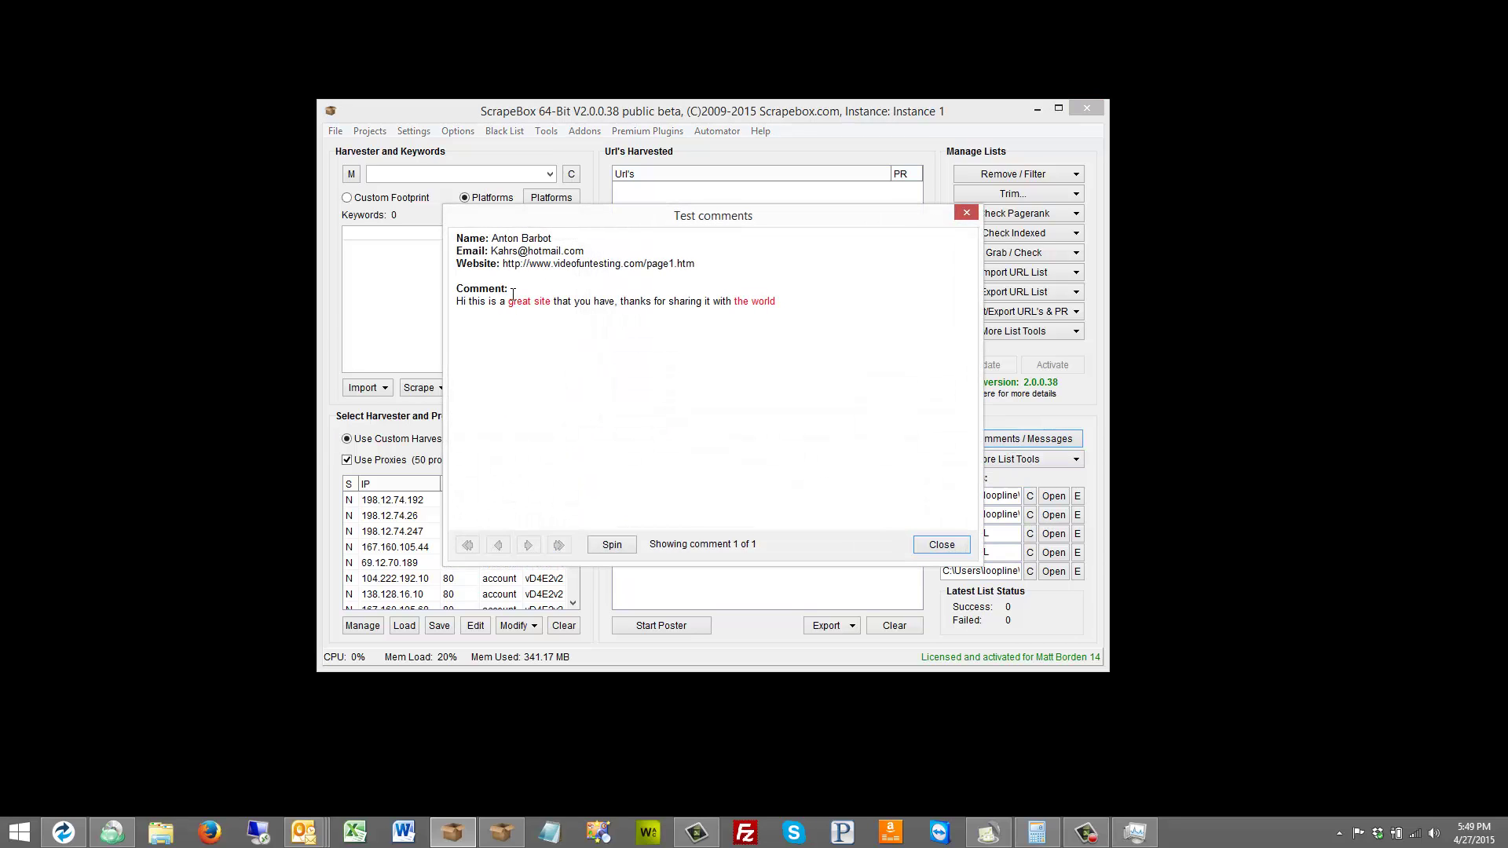
pyautogui.click(611, 542)
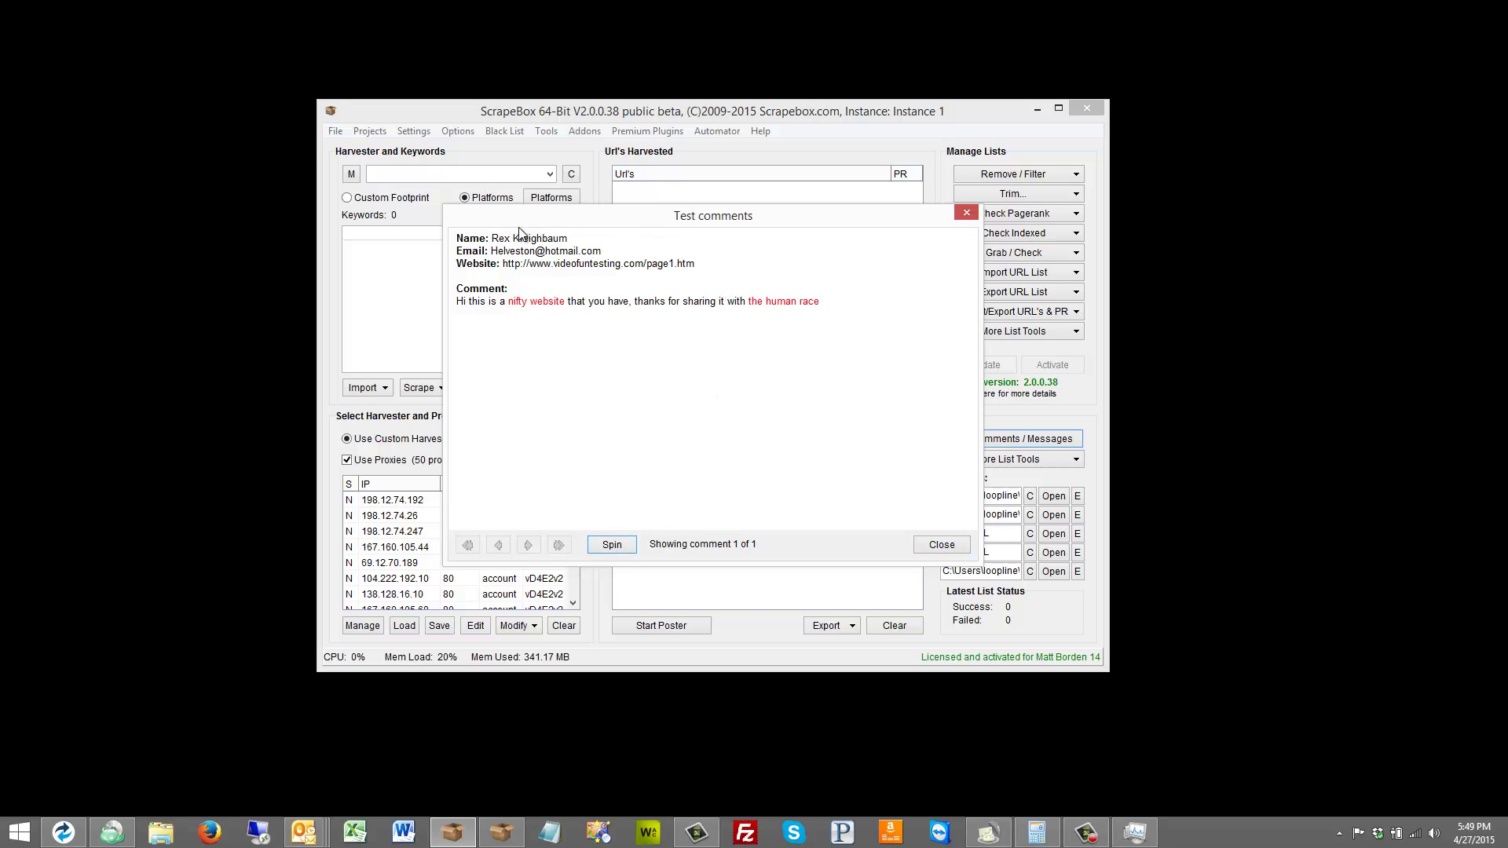
pyautogui.click(626, 547)
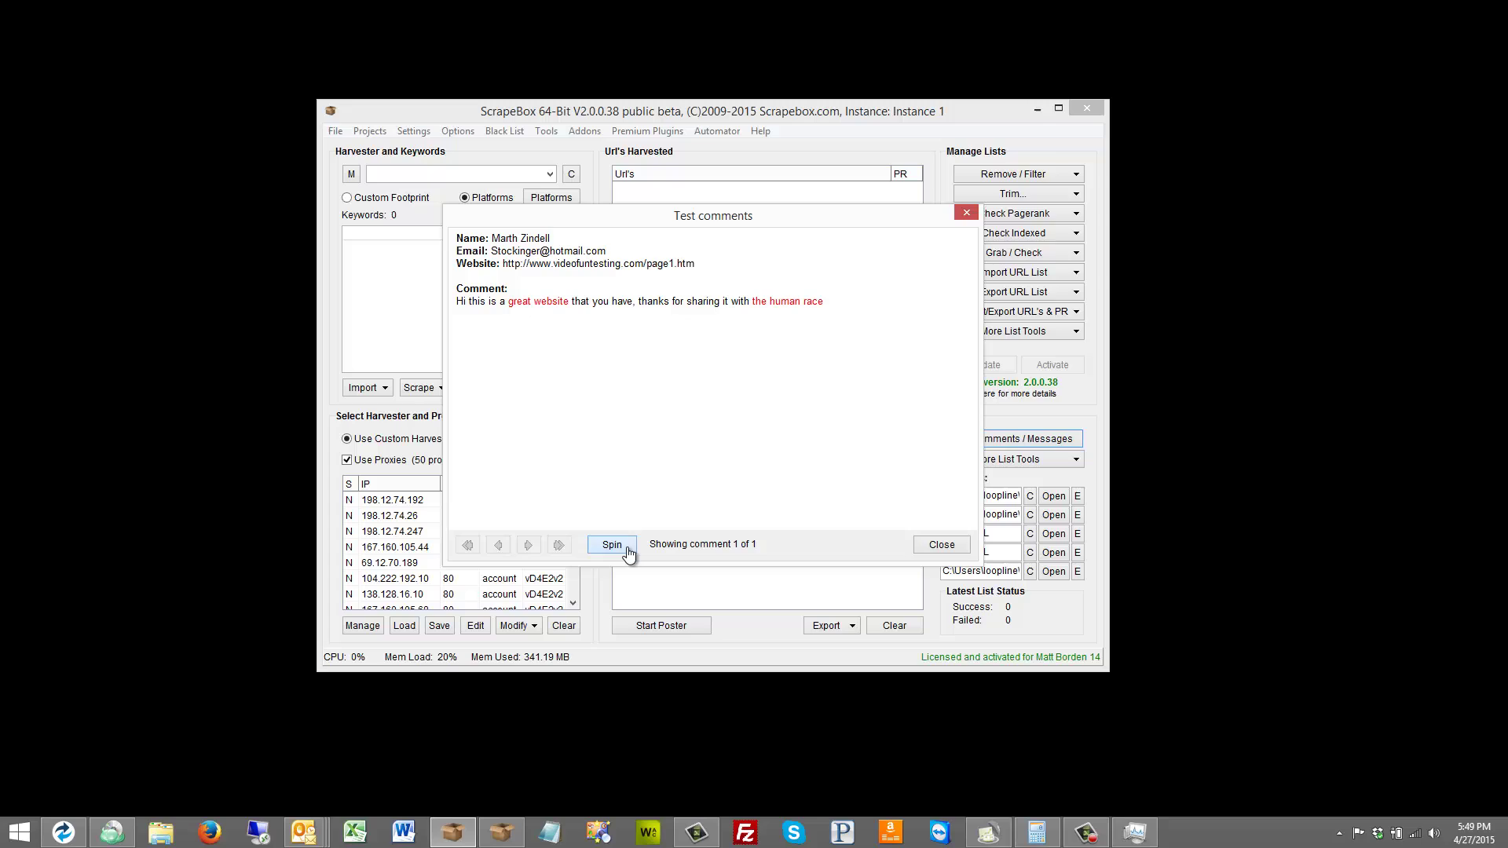
pyautogui.click(626, 548)
pyautogui.click(626, 548)
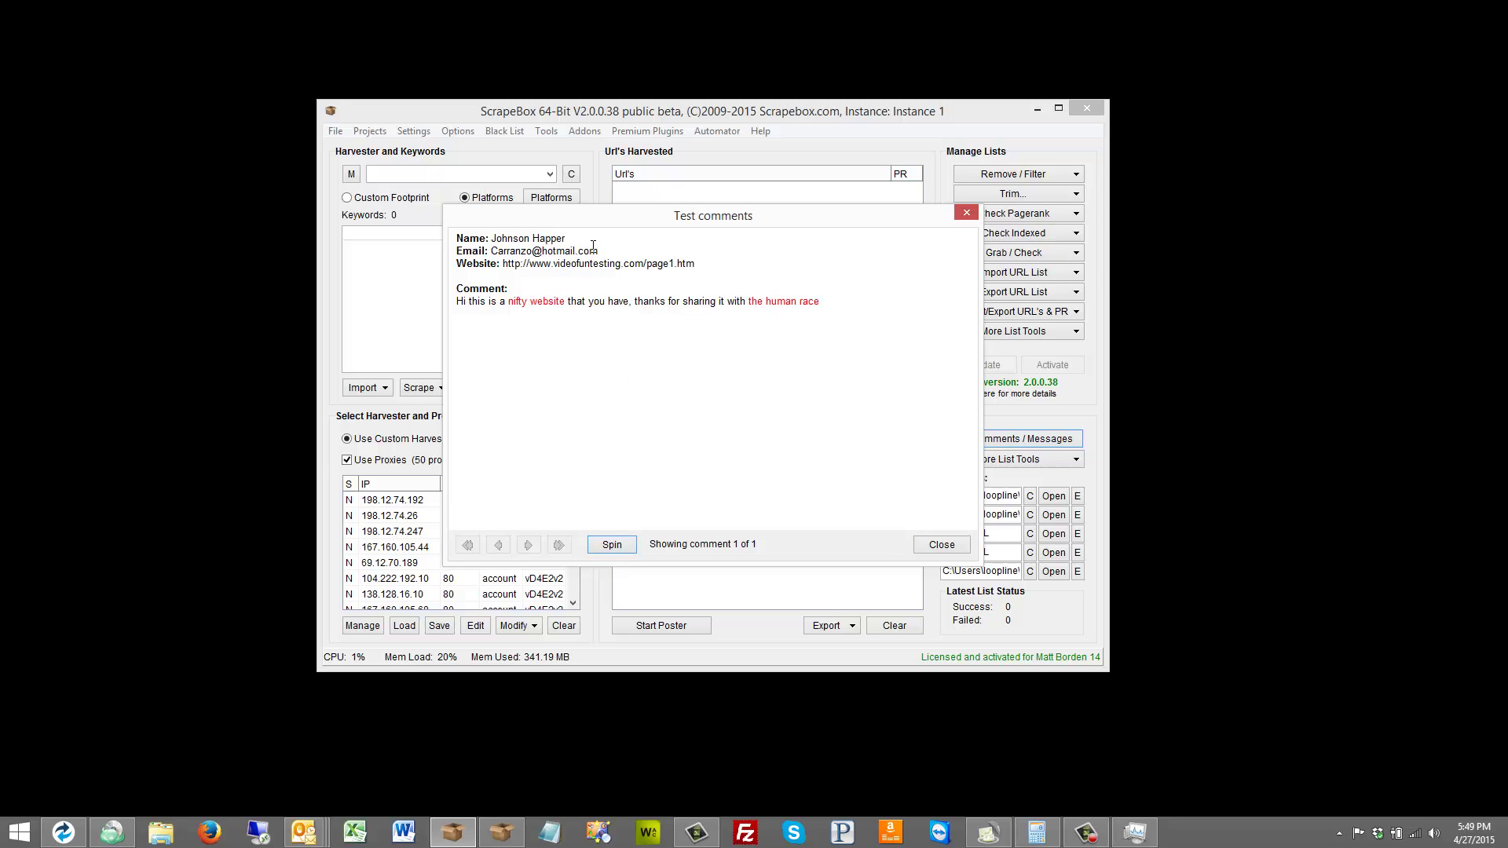
pyautogui.moveTo(566, 239); pyautogui.dragTo(493, 239)
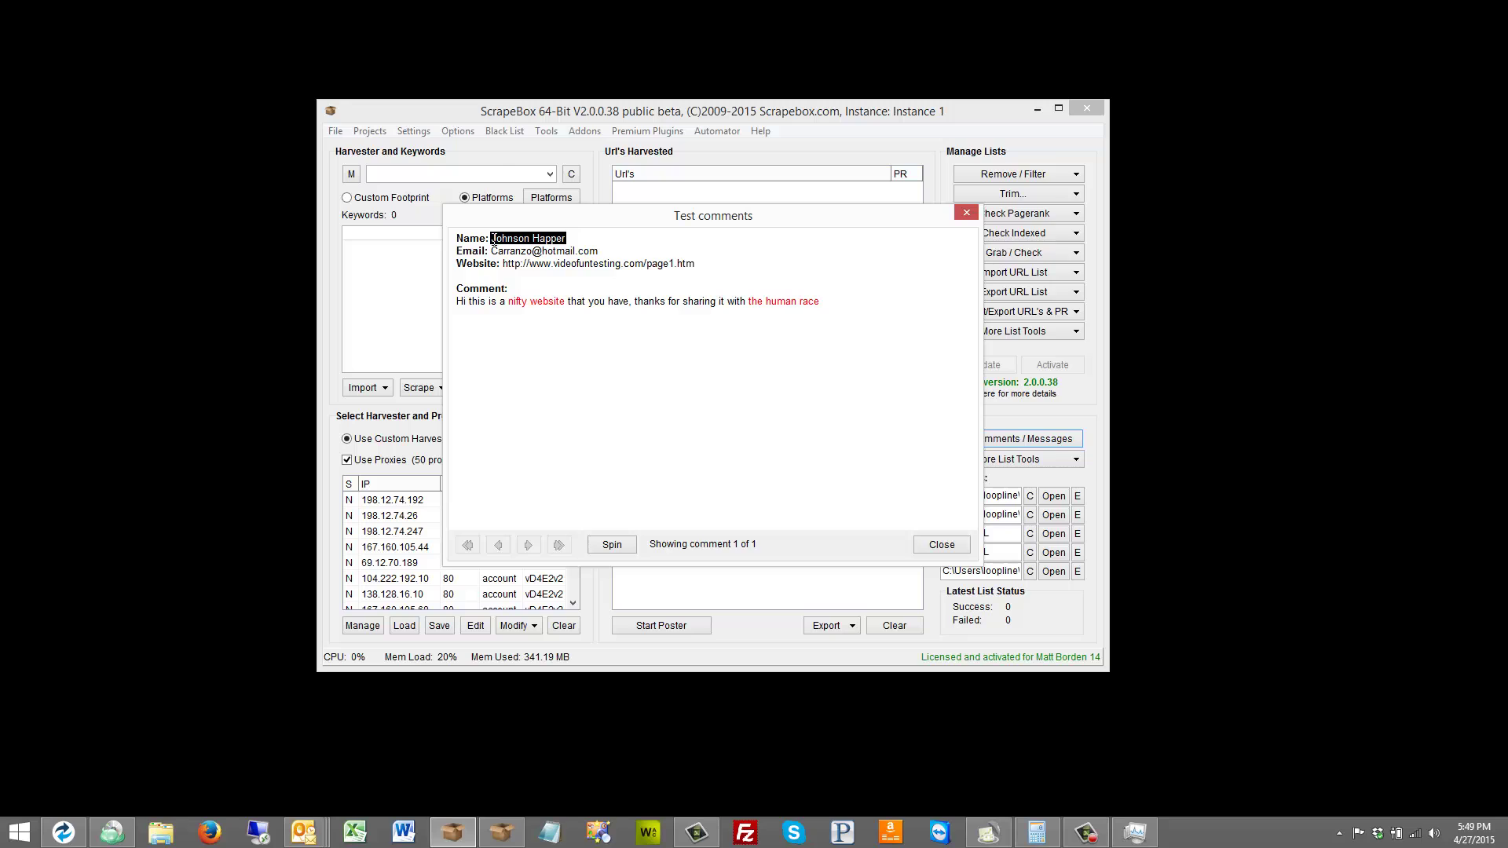
pyautogui.moveTo(653, 207); pyautogui.dragTo(628, 284)
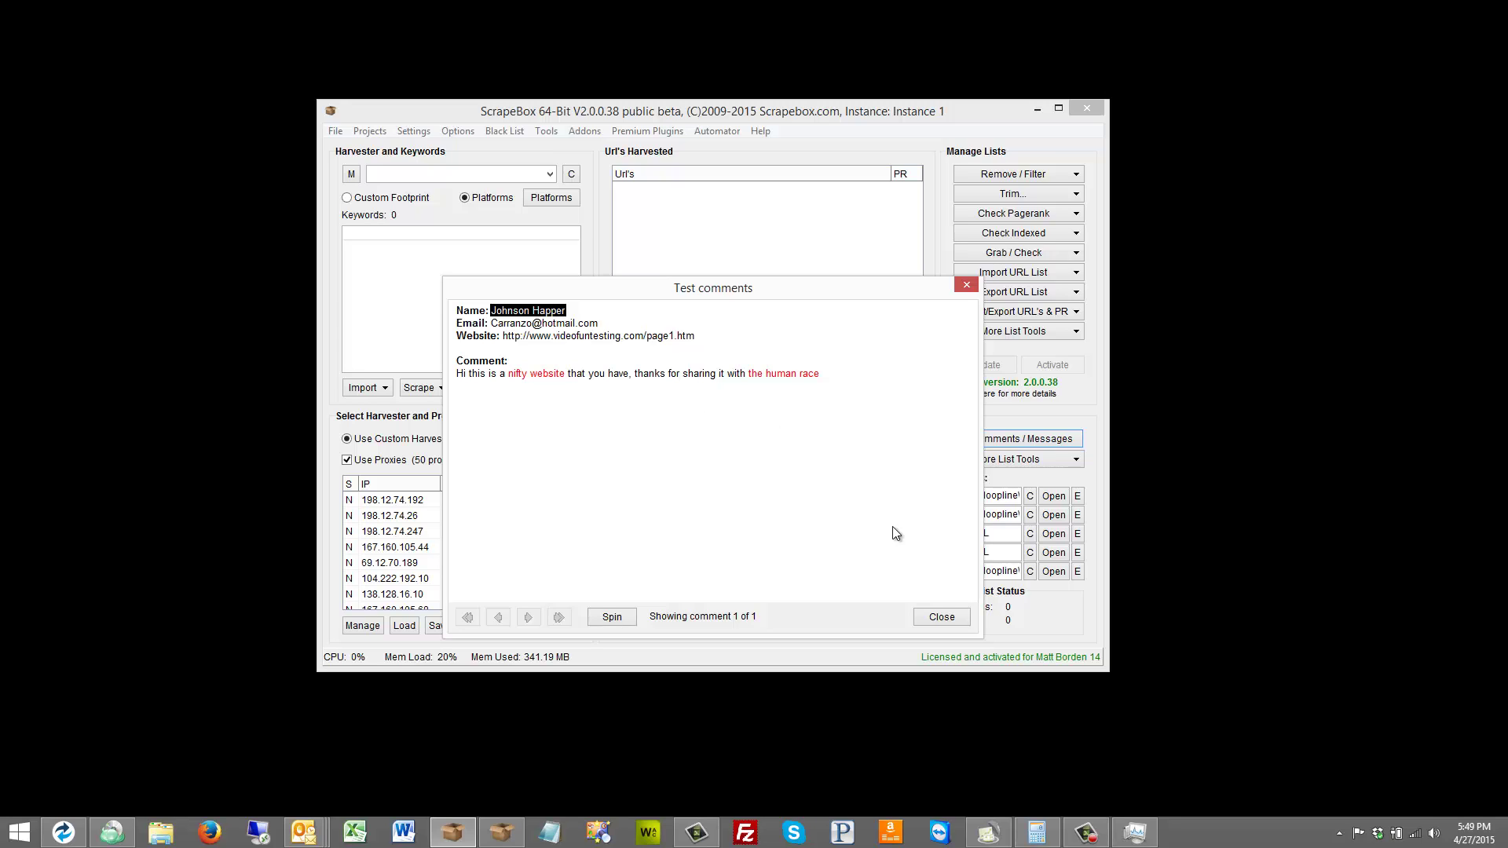
# Replace the first Names line with 'used cars' and add 'lawn care services' as line 2.
pyautogui.click(935, 617)
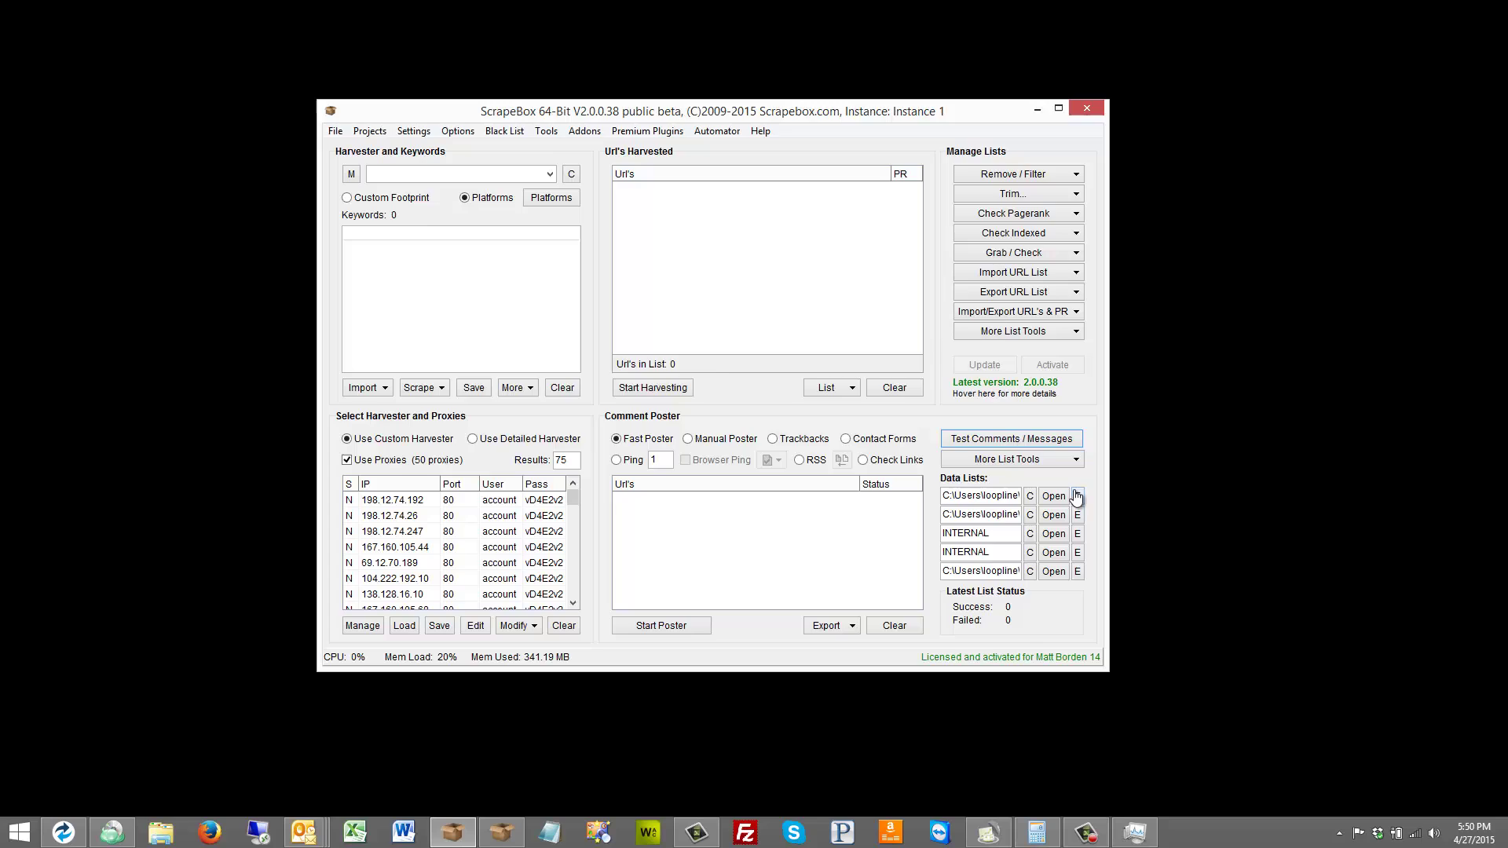
pyautogui.click(1076, 496)
pyautogui.click(691, 293)
pyautogui.moveTo(509, 229); pyautogui.dragTo(352, 234)
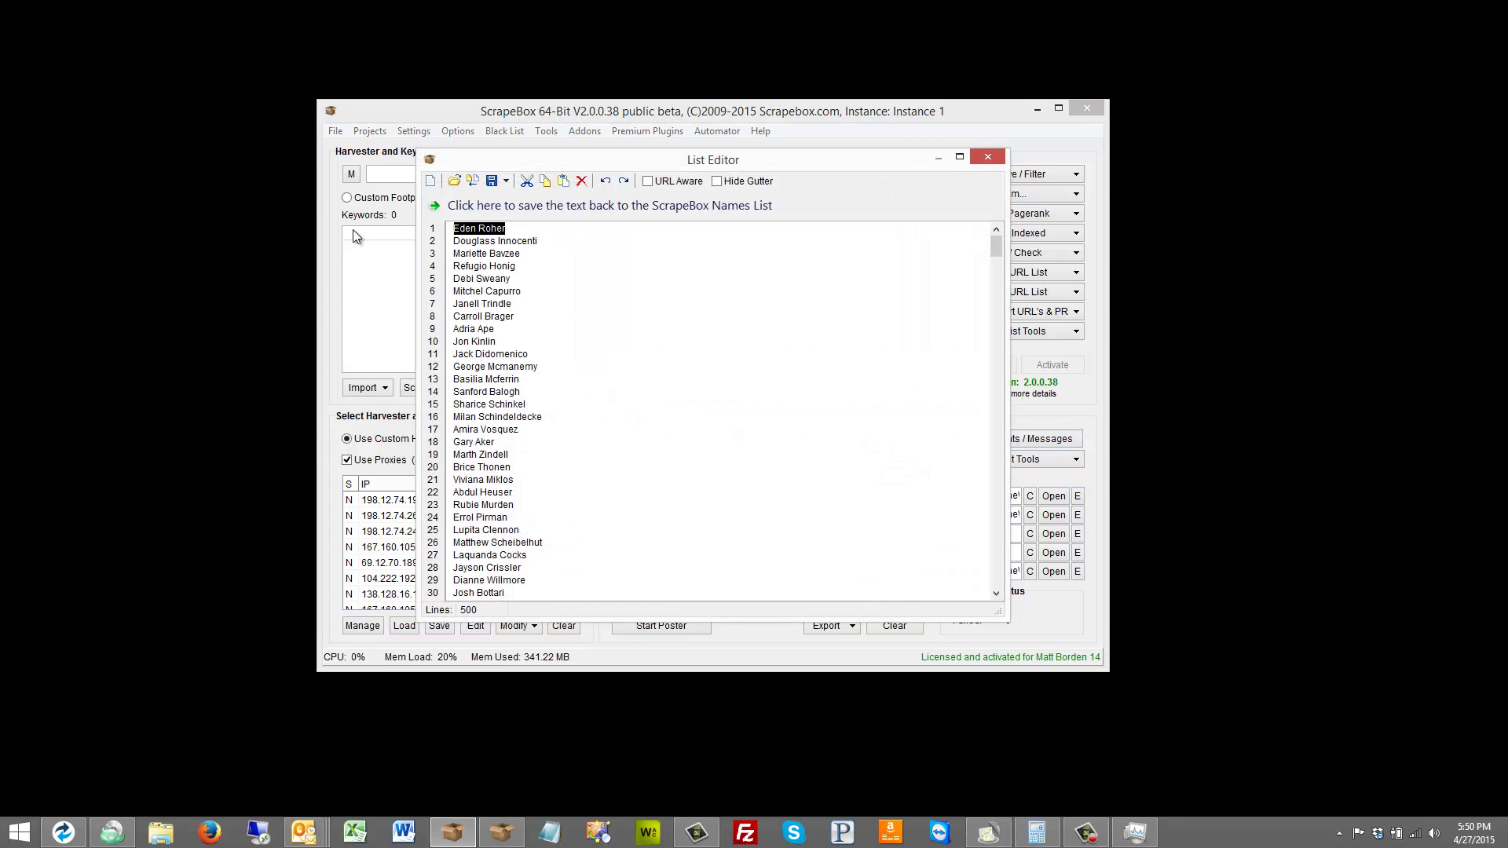
pyautogui.write('used cards')
pyautogui.press('BackSpace')
pyautogui.press('BackSpace')
pyautogui.write('s')
pyautogui.press('Return')
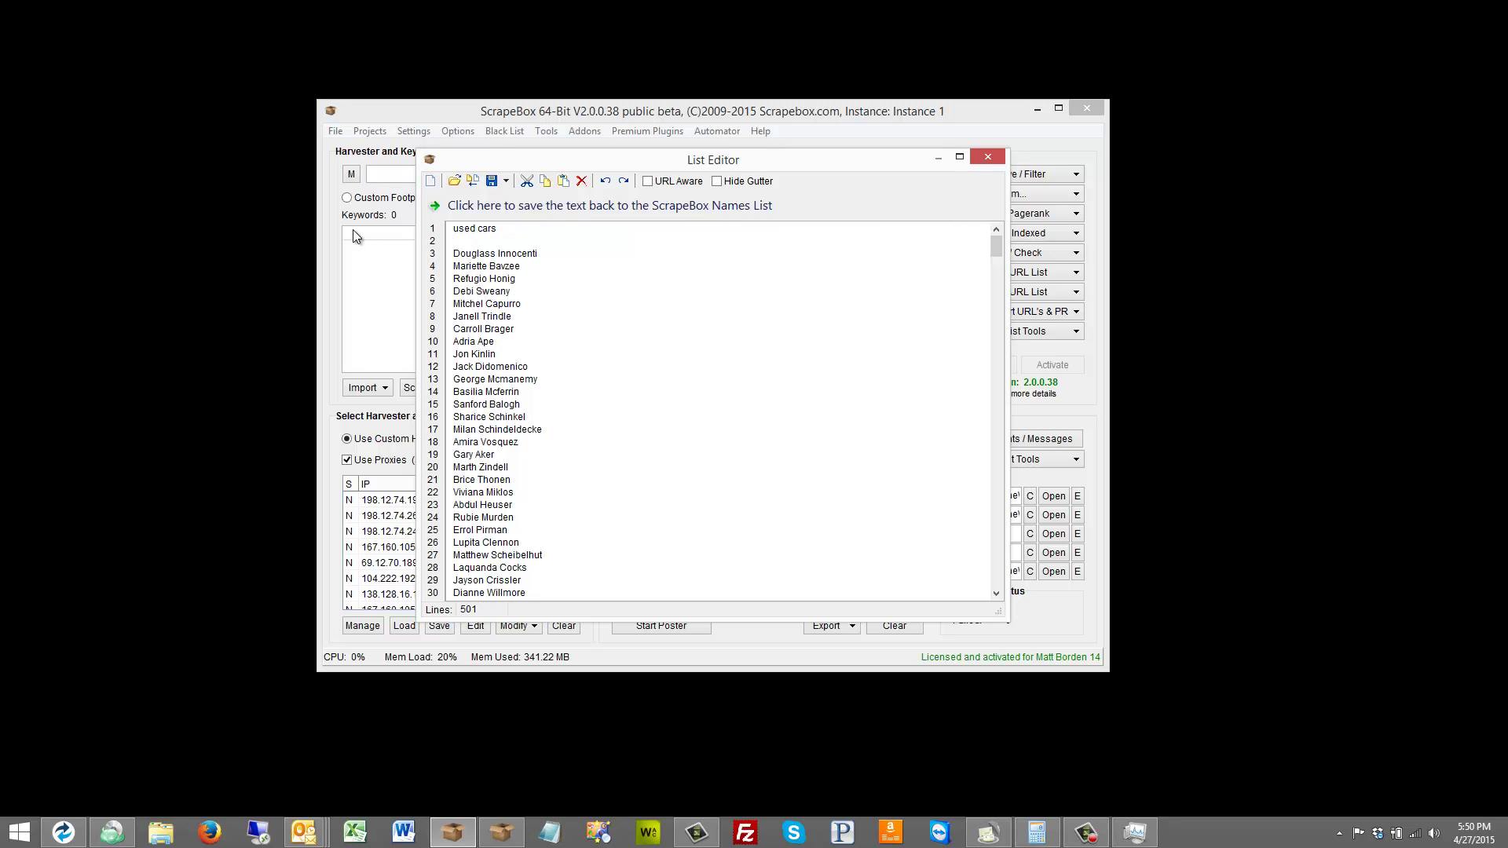
pyautogui.write('lawn care services')
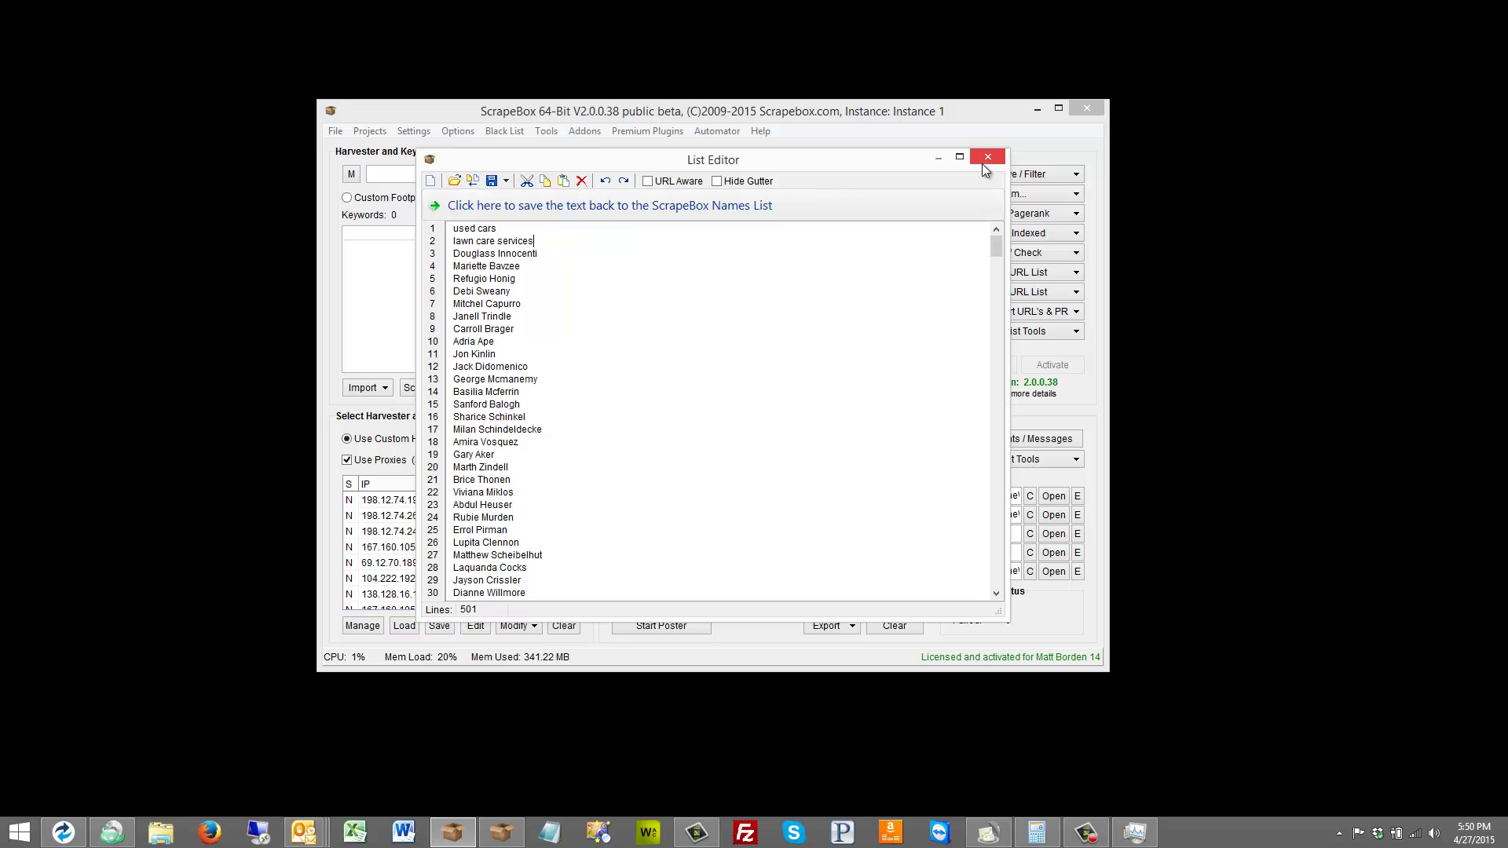
# Append spun anchors like {lawn care services|lawn care|grass cutting} to both website URLs and save the list.
pyautogui.click(878, 203)
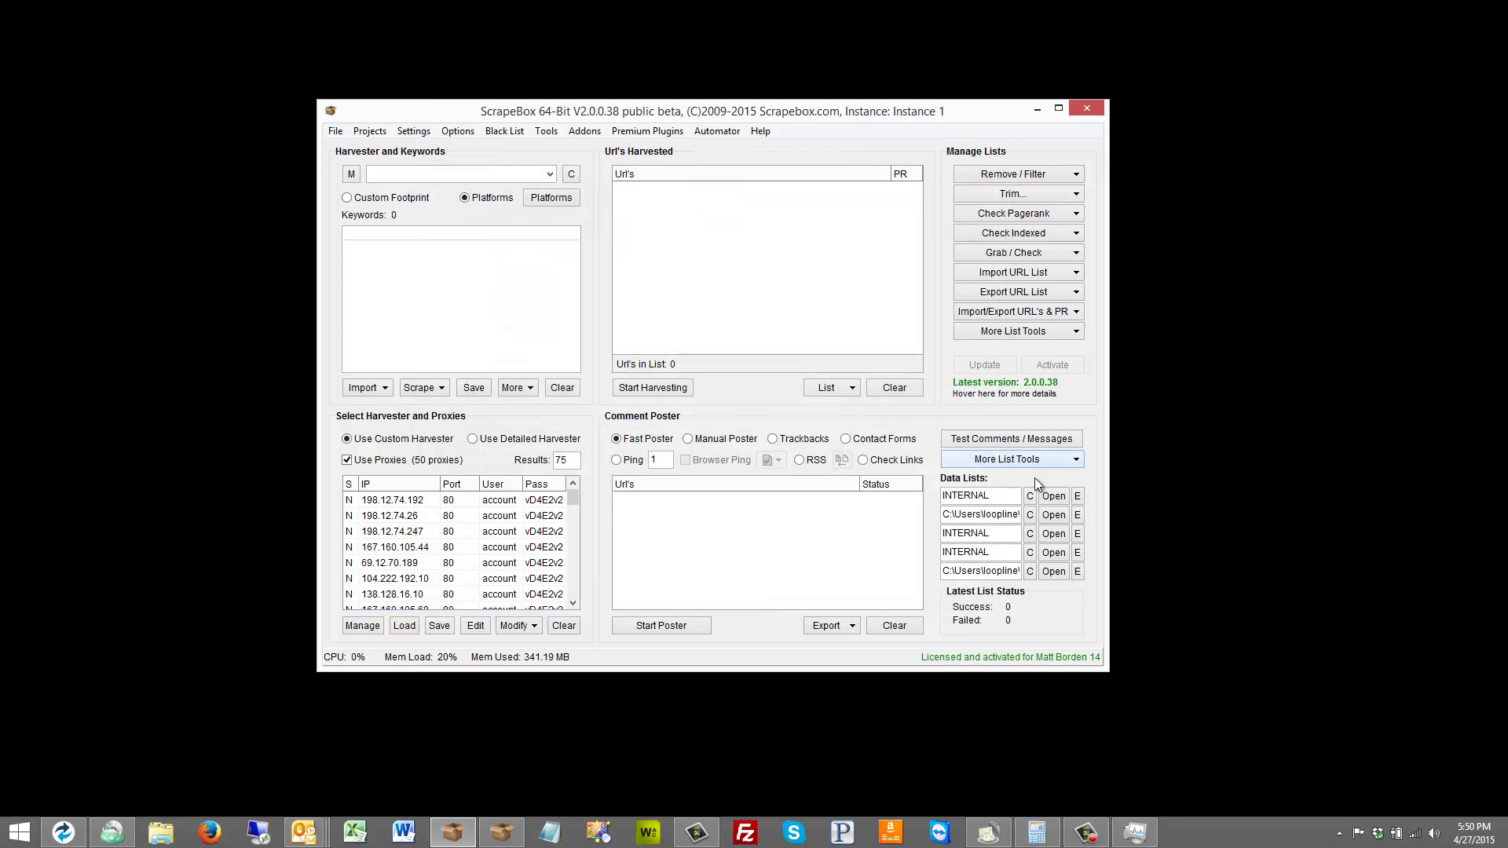
pyautogui.click(1078, 535)
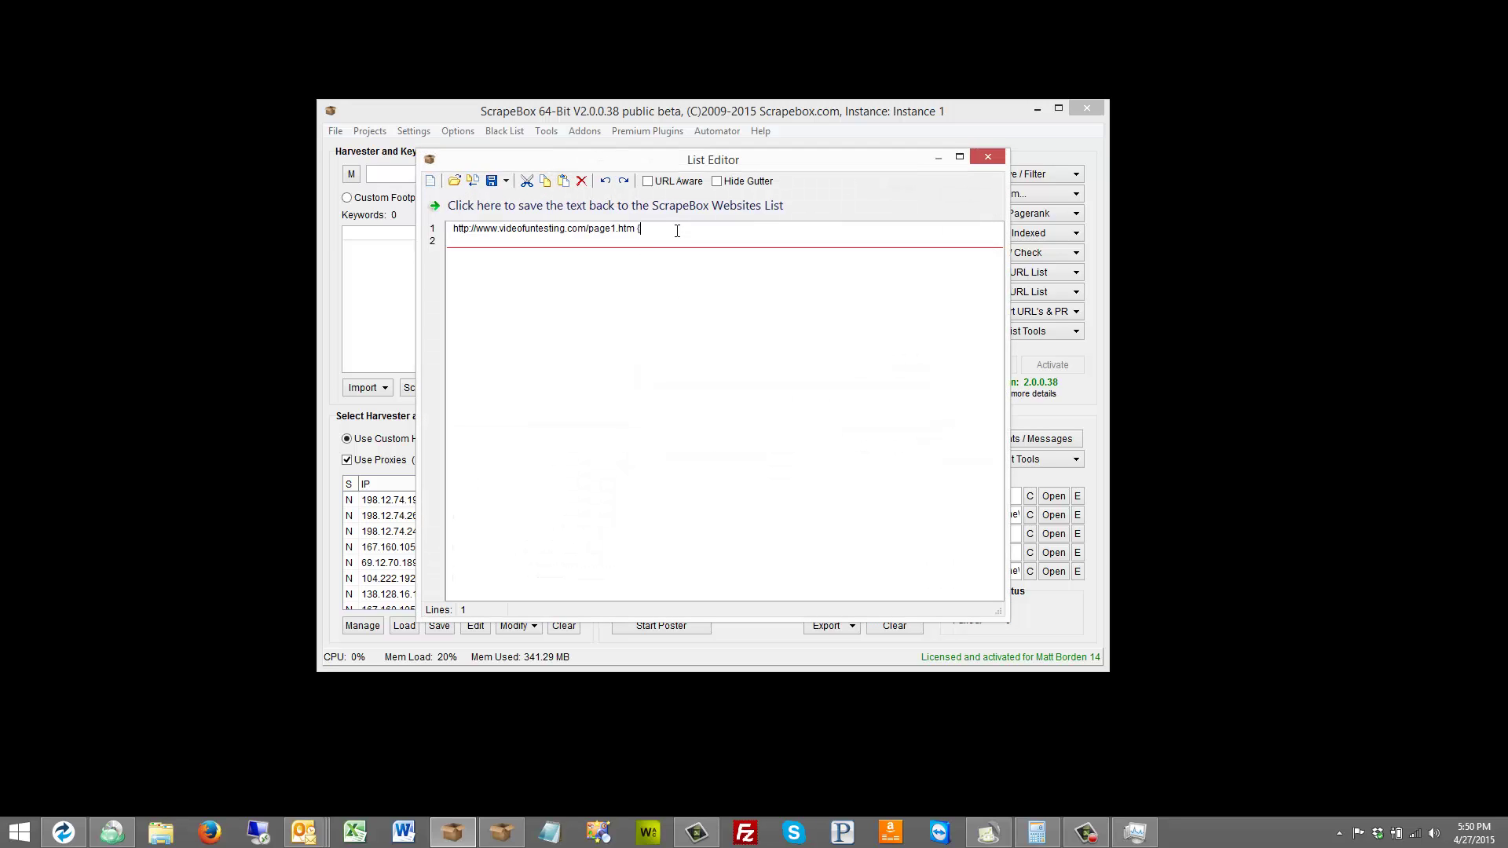
pyautogui.write('{lawn cars services|lawn care|grass cutting')
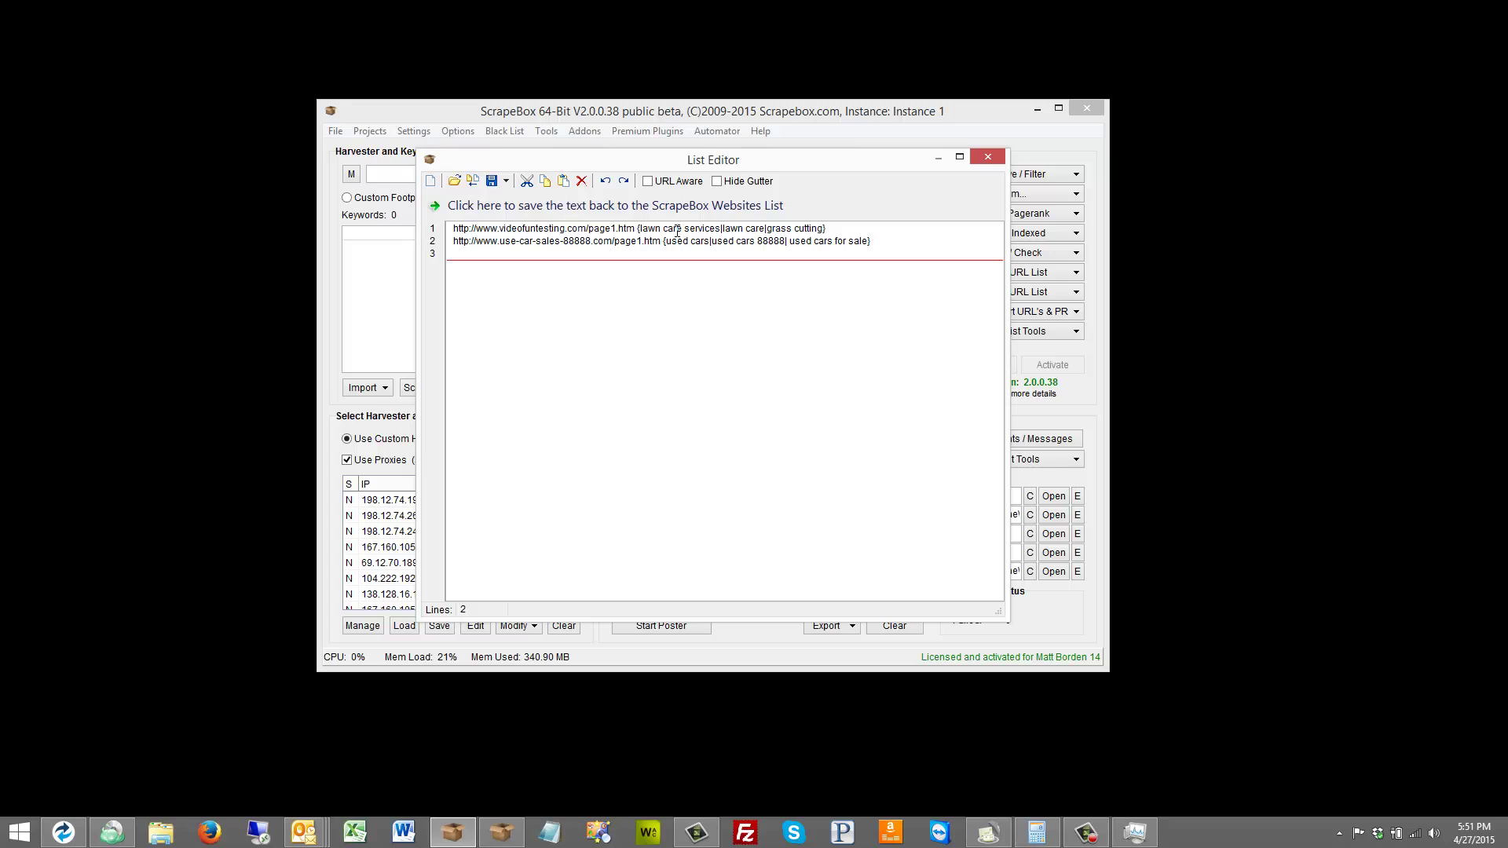
pyautogui.click(677, 232)
pyautogui.press('Delete')
pyautogui.write('e')
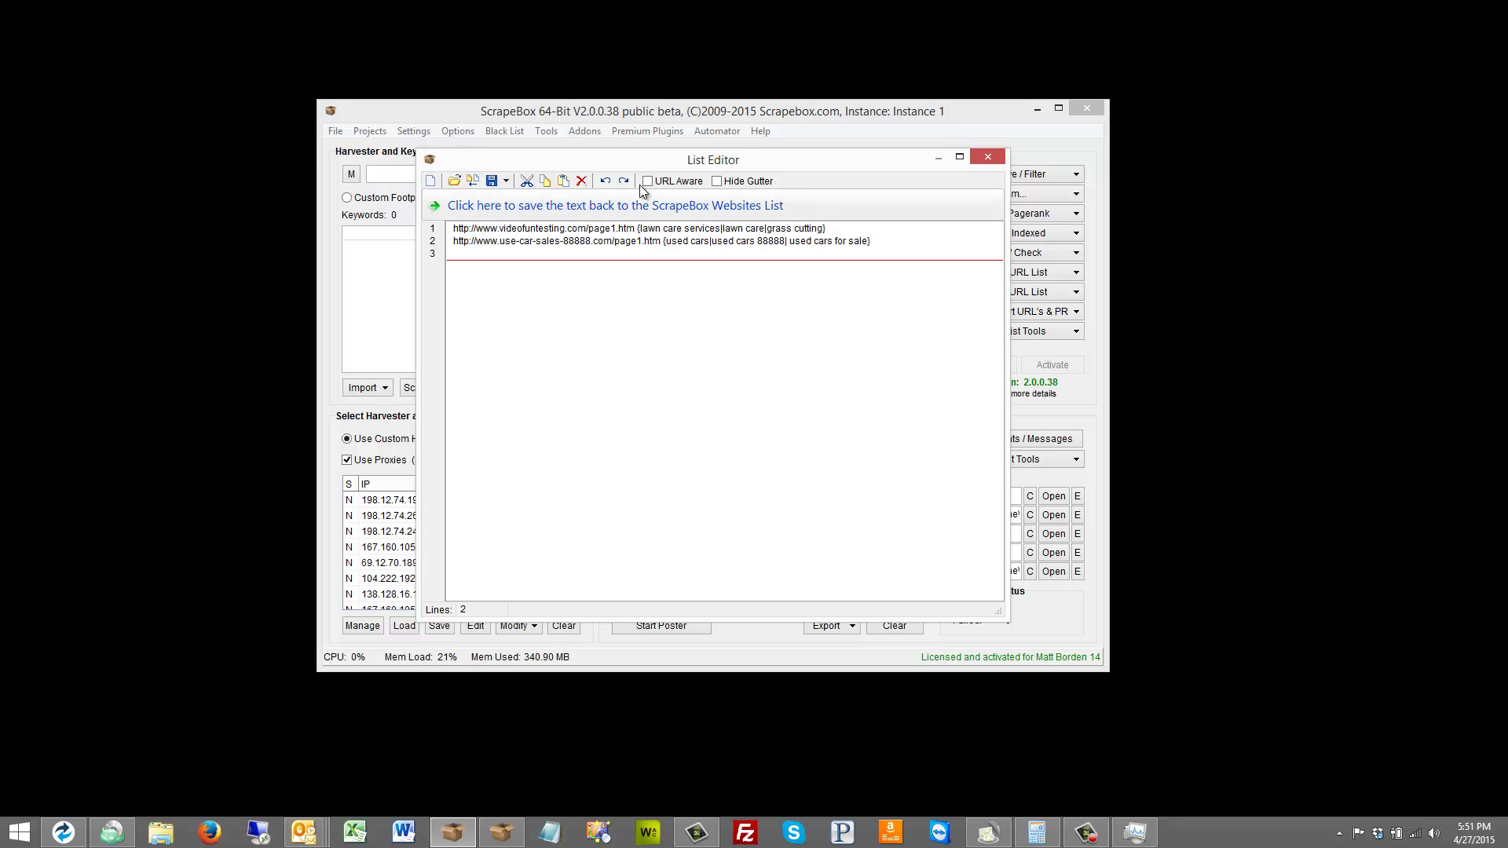
pyautogui.press('Down')
pyautogui.press('End')
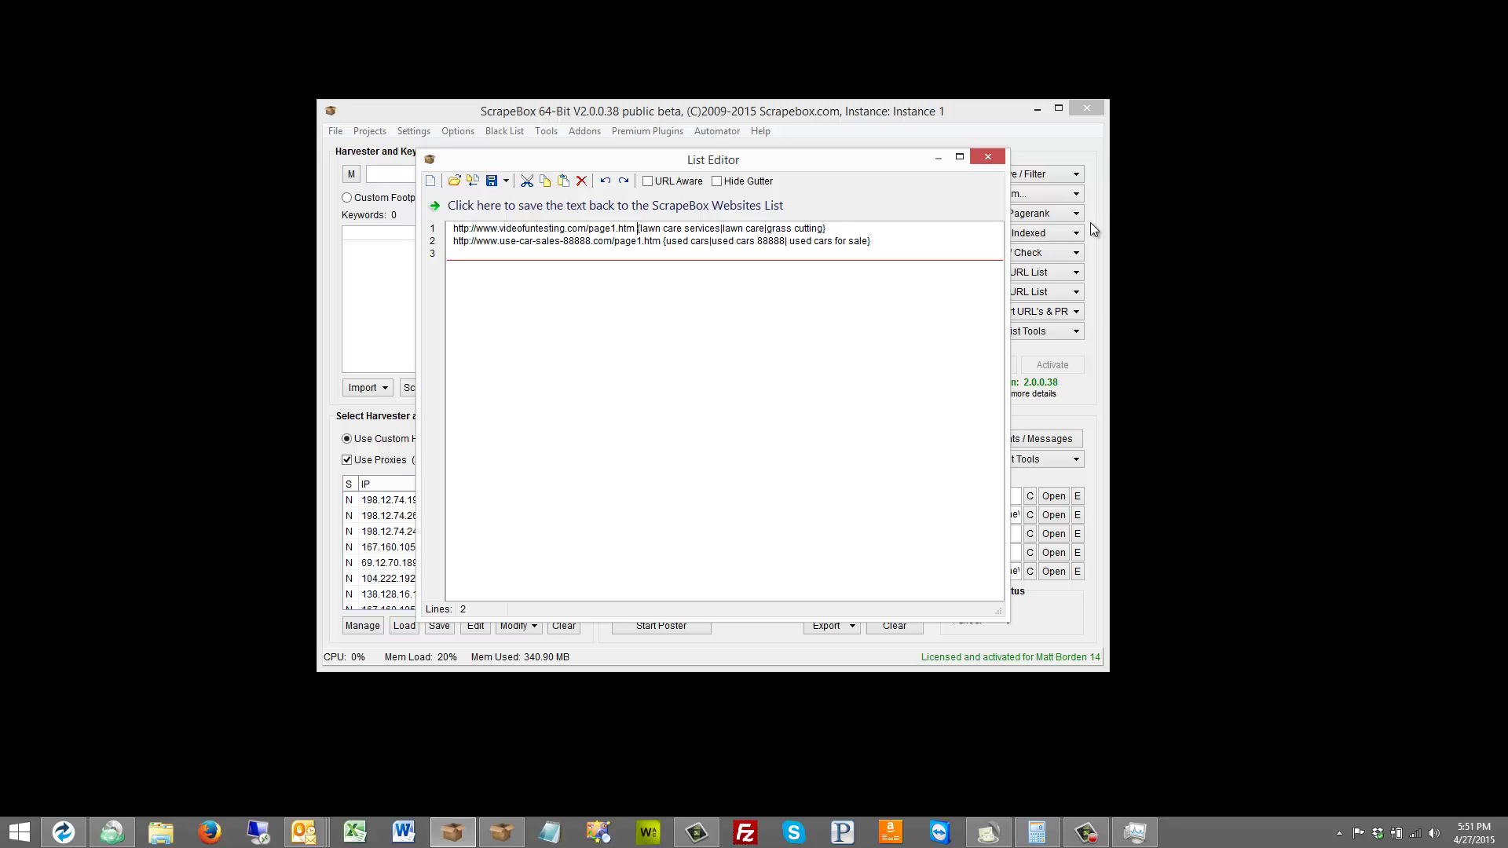
pyautogui.click(839, 232)
pyautogui.click(691, 206)
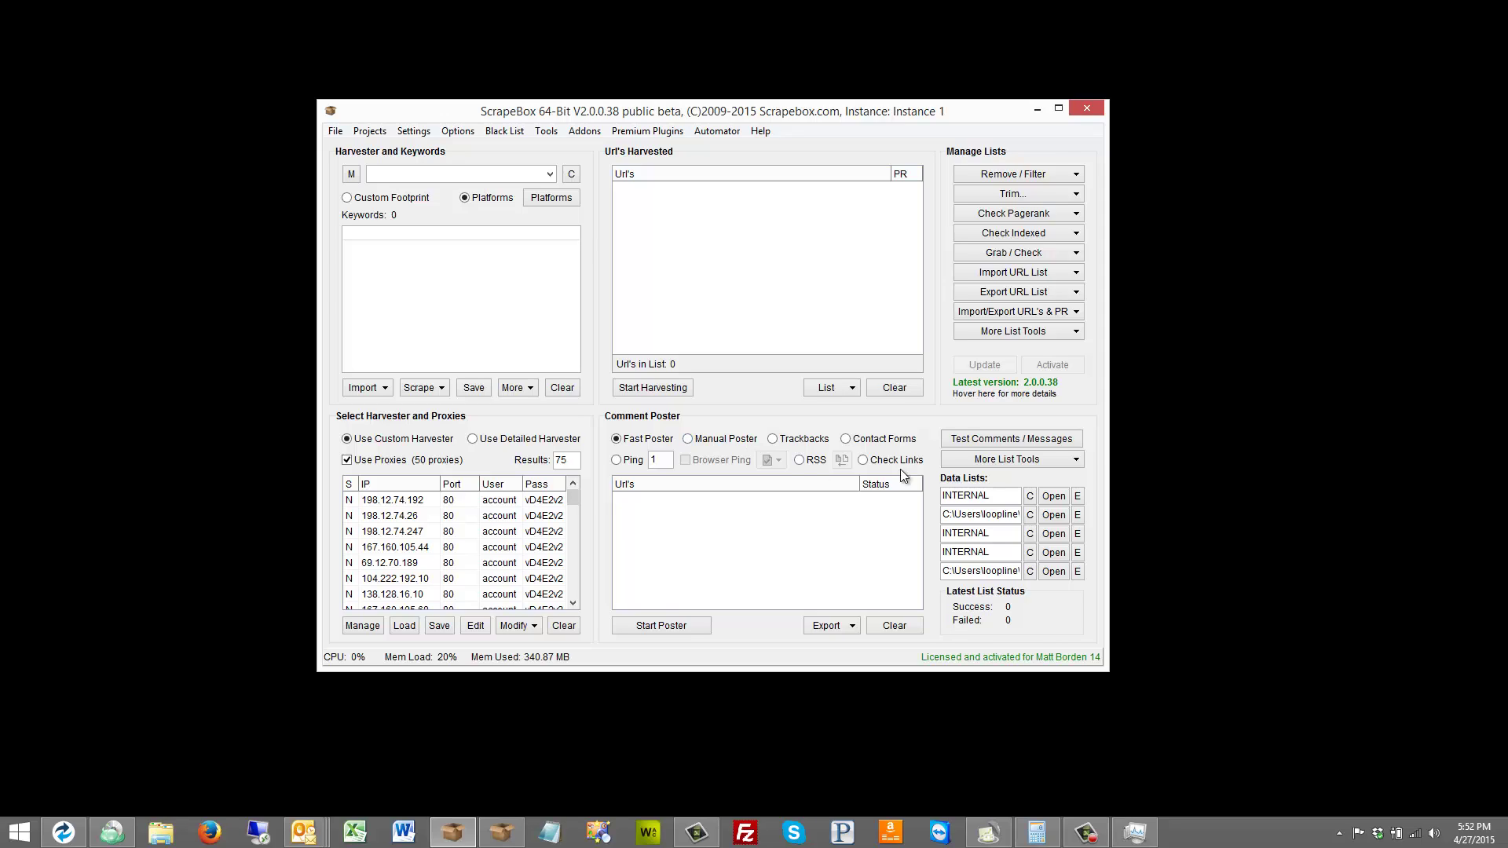
# Randomize the 1446-entry blogs list and inspect the new order in its editor.
pyautogui.click(1015, 459)
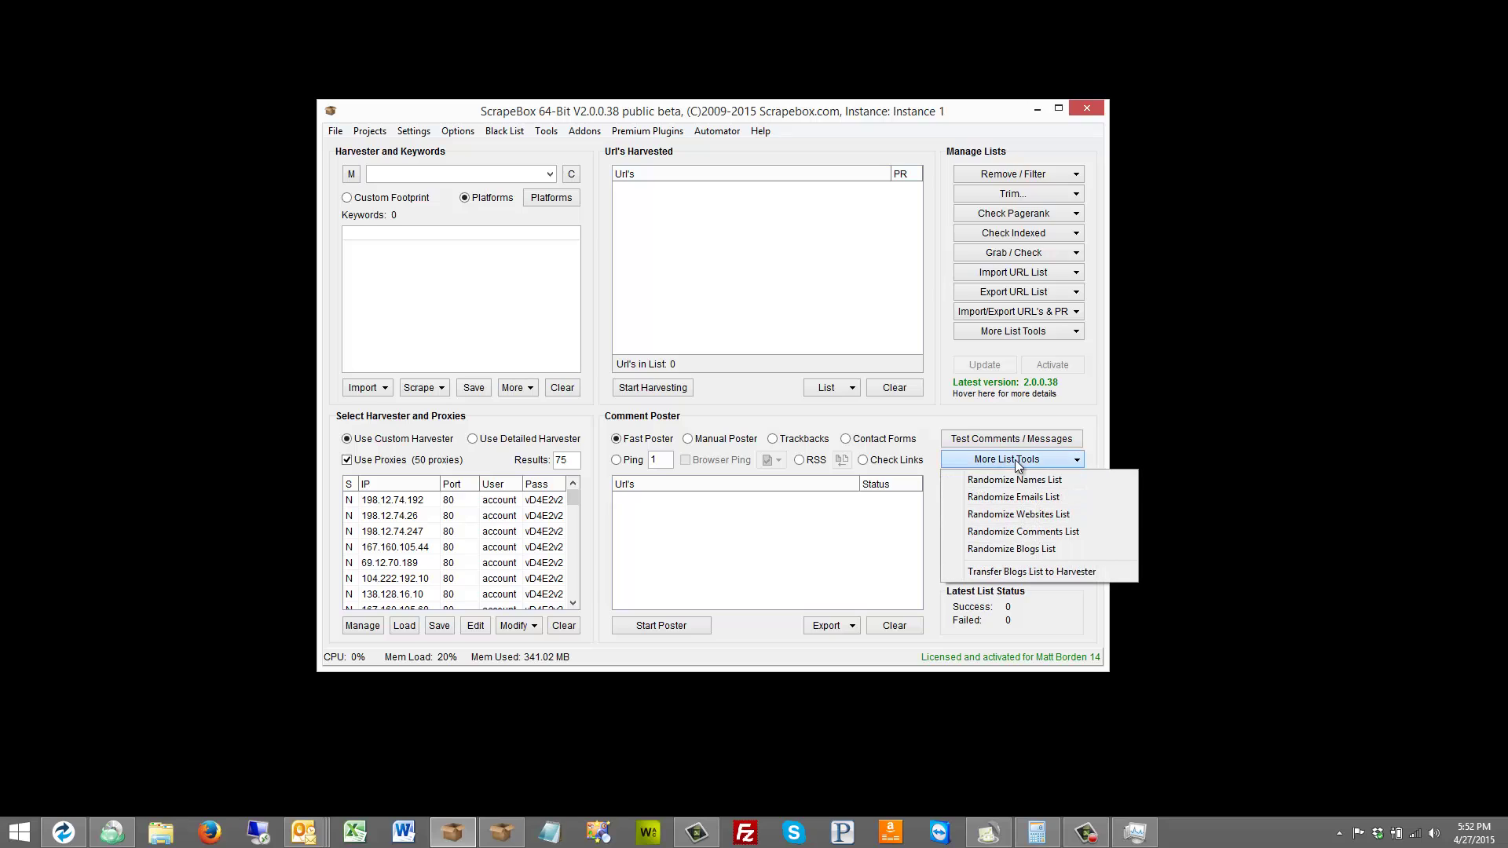
pyautogui.click(1020, 550)
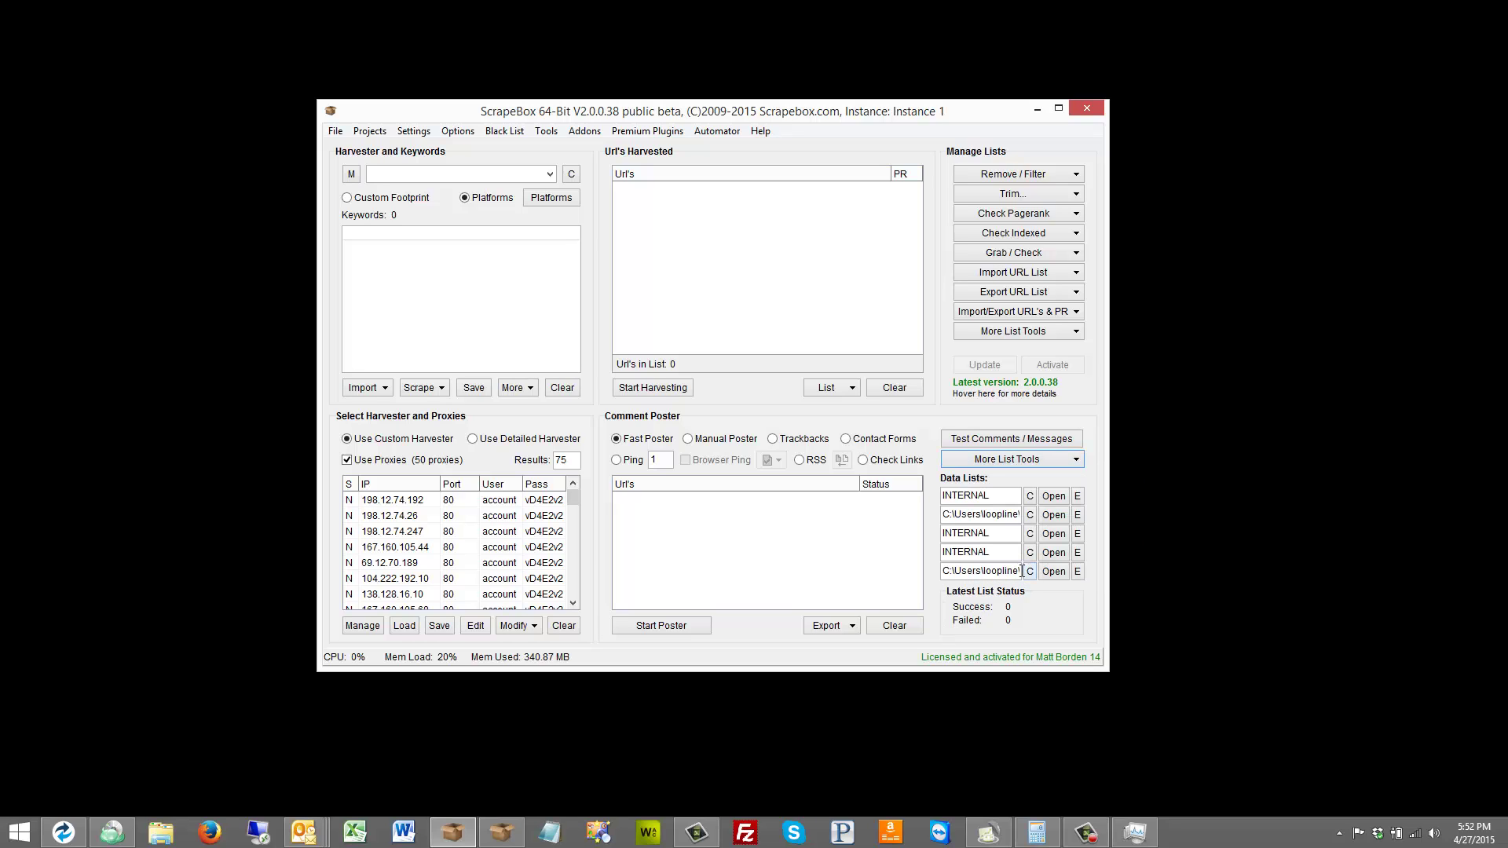
pyautogui.click(1078, 571)
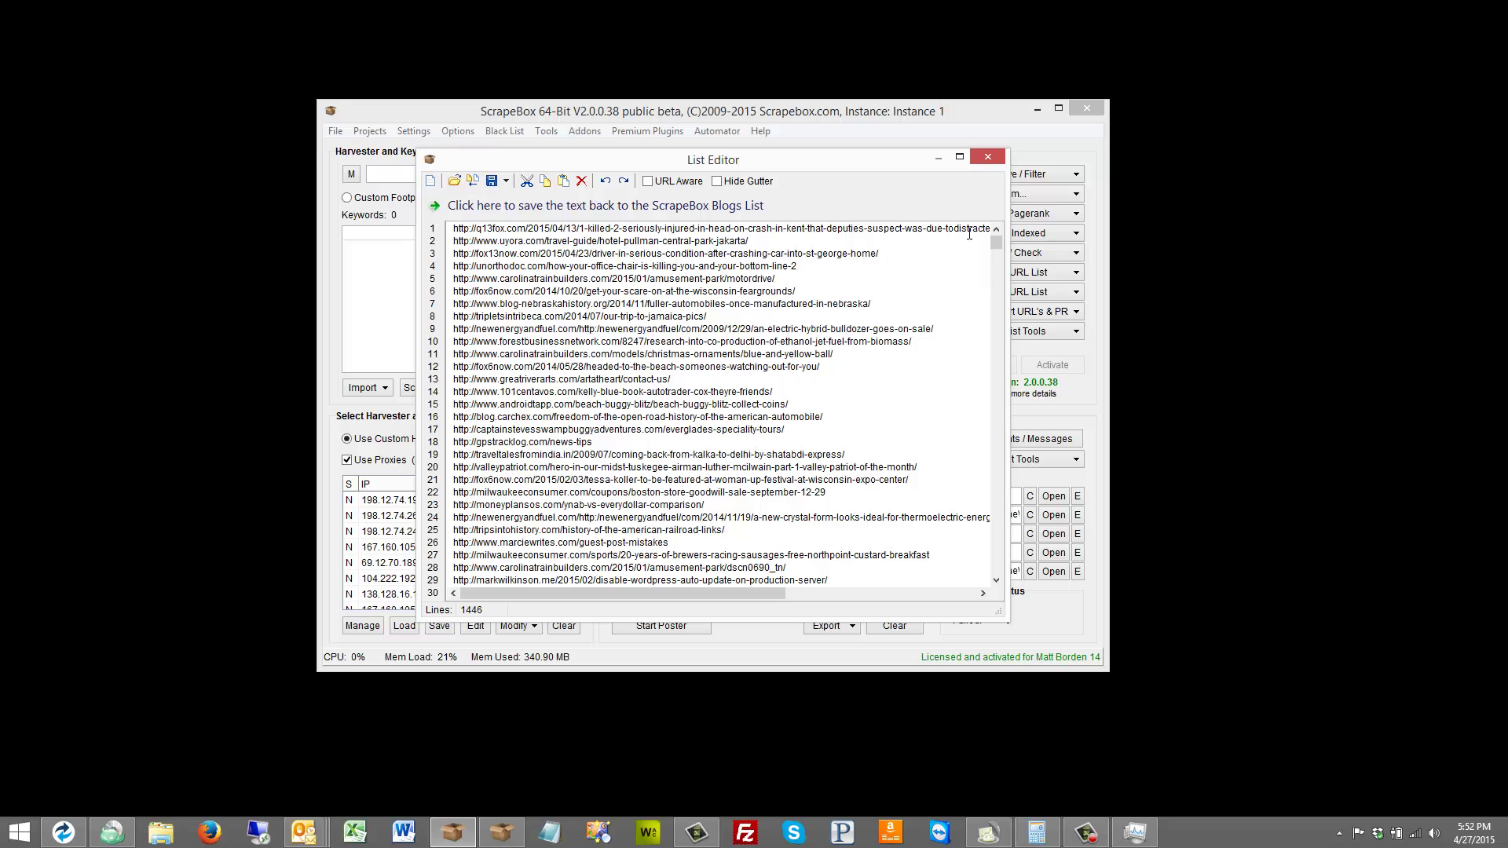
pyautogui.click(988, 157)
# Randomize the blogs list once more, then check and save the shuffled order.
pyautogui.click(1013, 459)
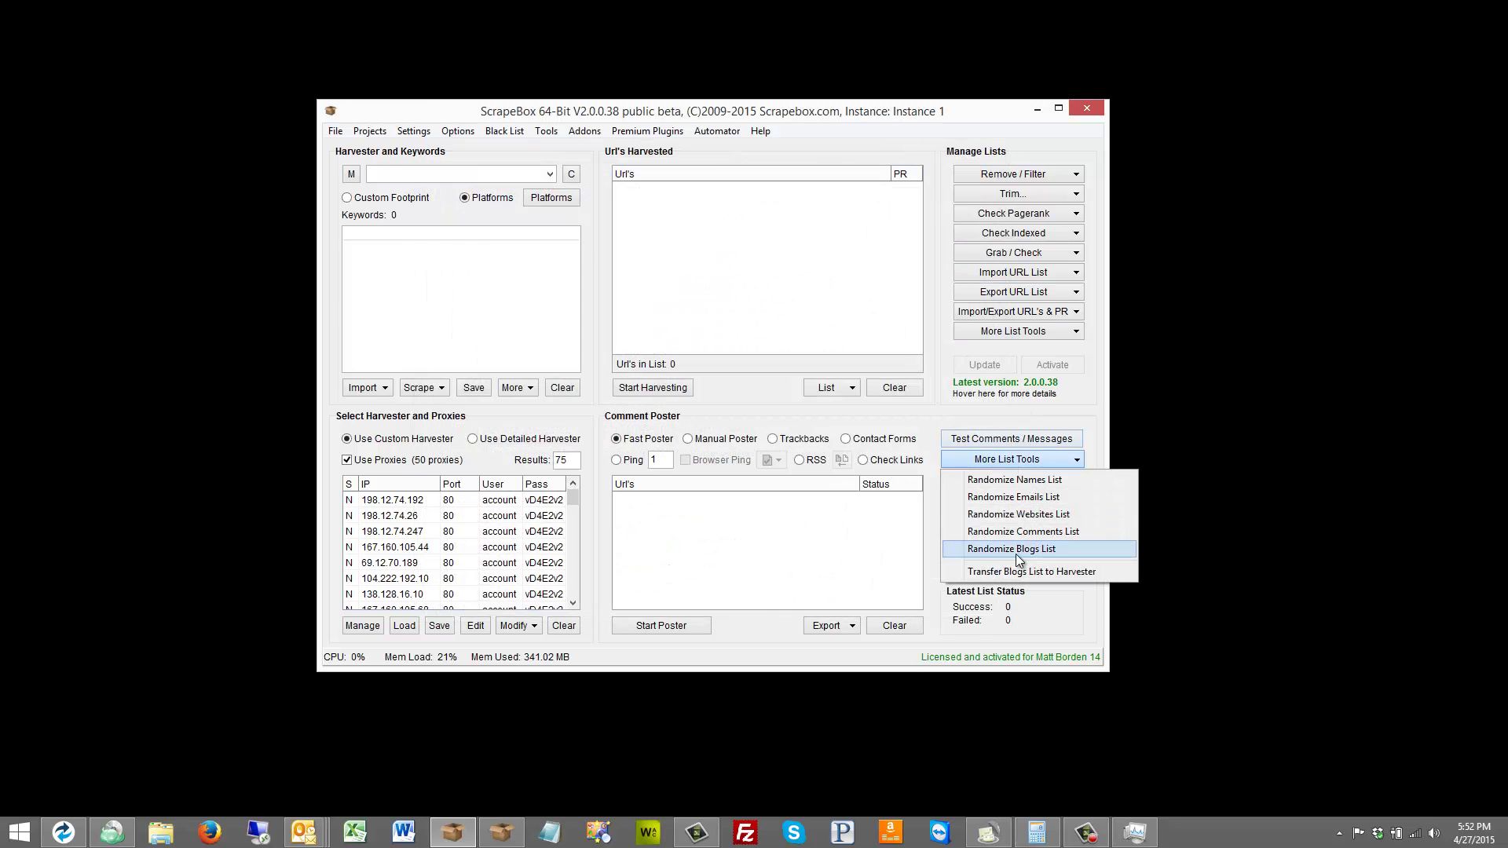
pyautogui.click(1013, 549)
pyautogui.click(1078, 571)
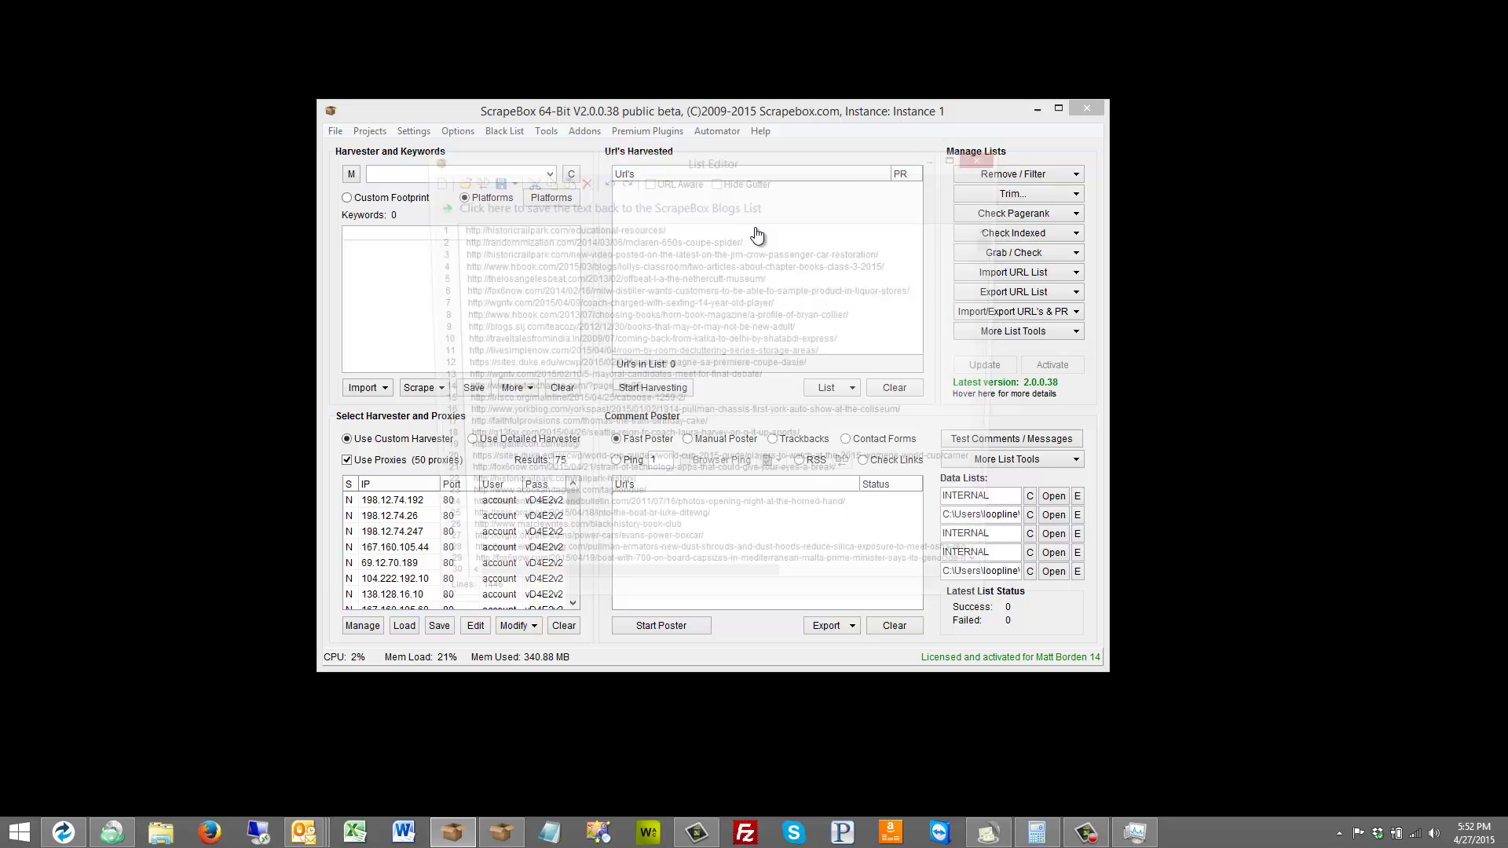
pyautogui.click(626, 206)
pyautogui.click(1034, 458)
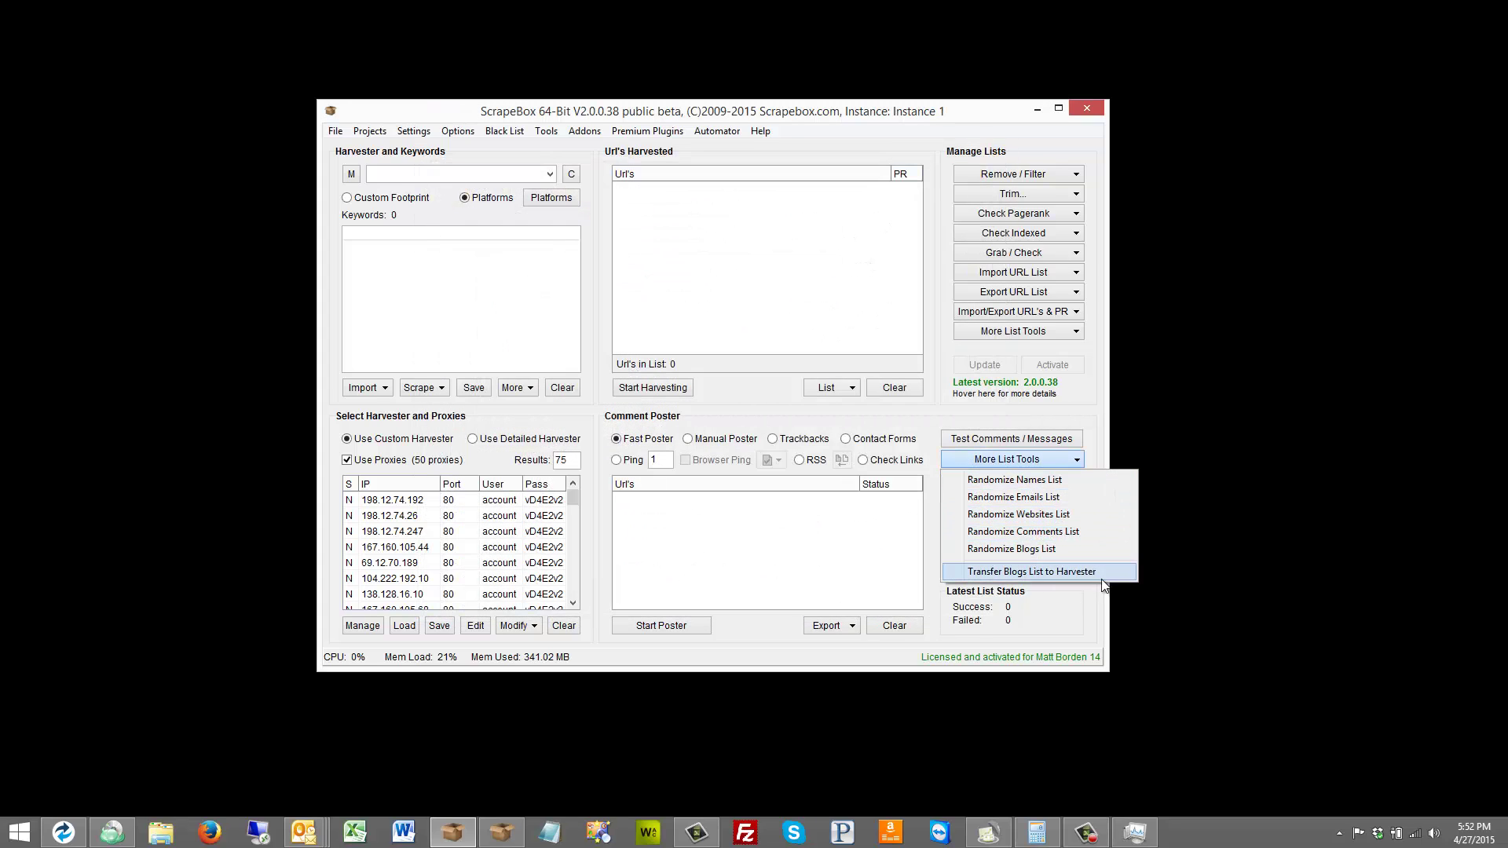
pyautogui.click(927, 424)
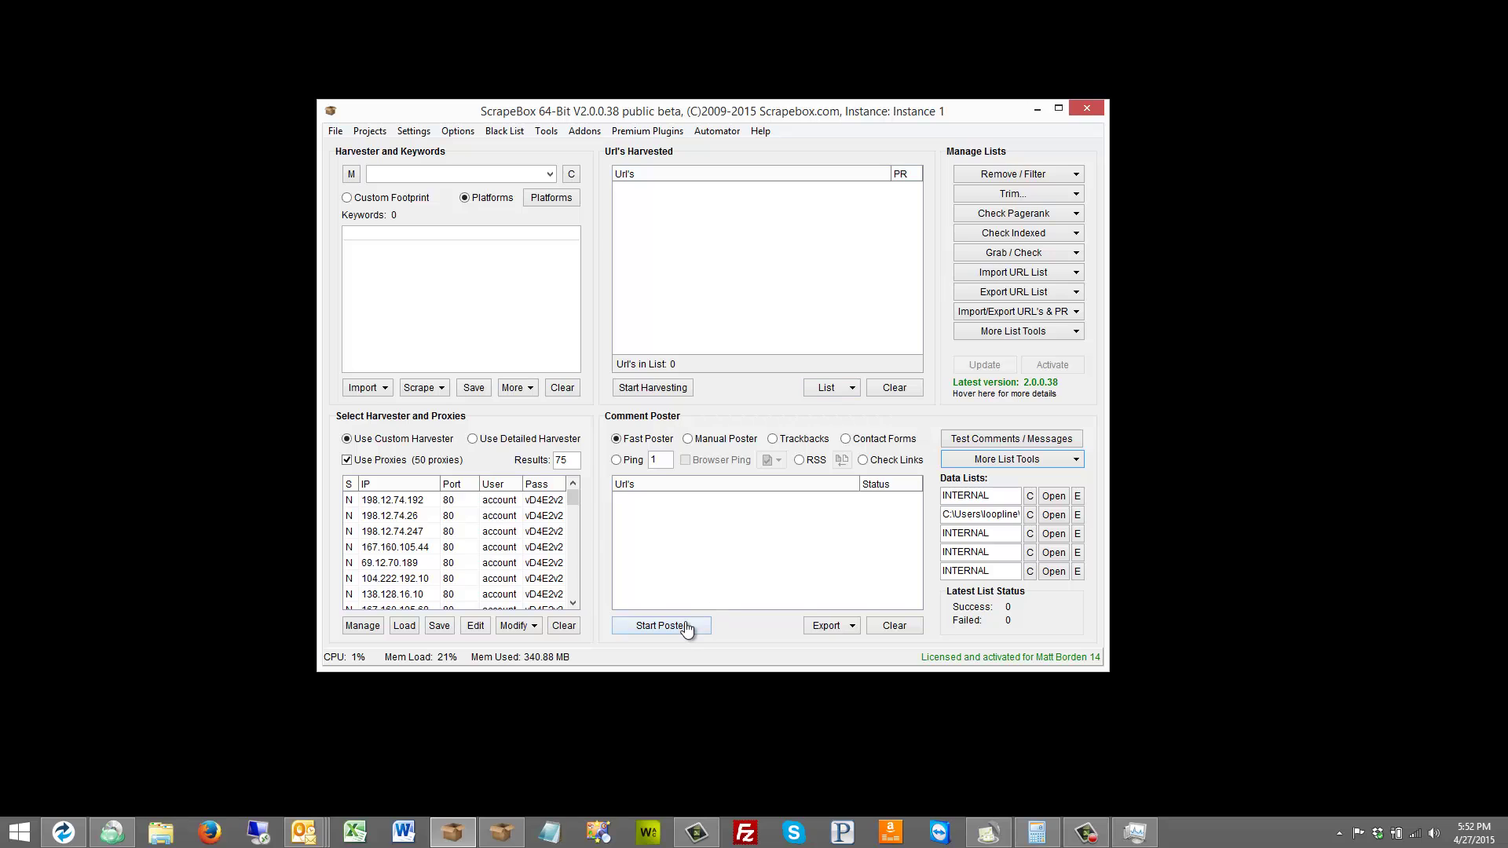
# Launch the Poster with the 1446 blog URLs and review the Decaptcher solver options, leaving them unchanged.
pyautogui.click(662, 626)
pyautogui.click(567, 622)
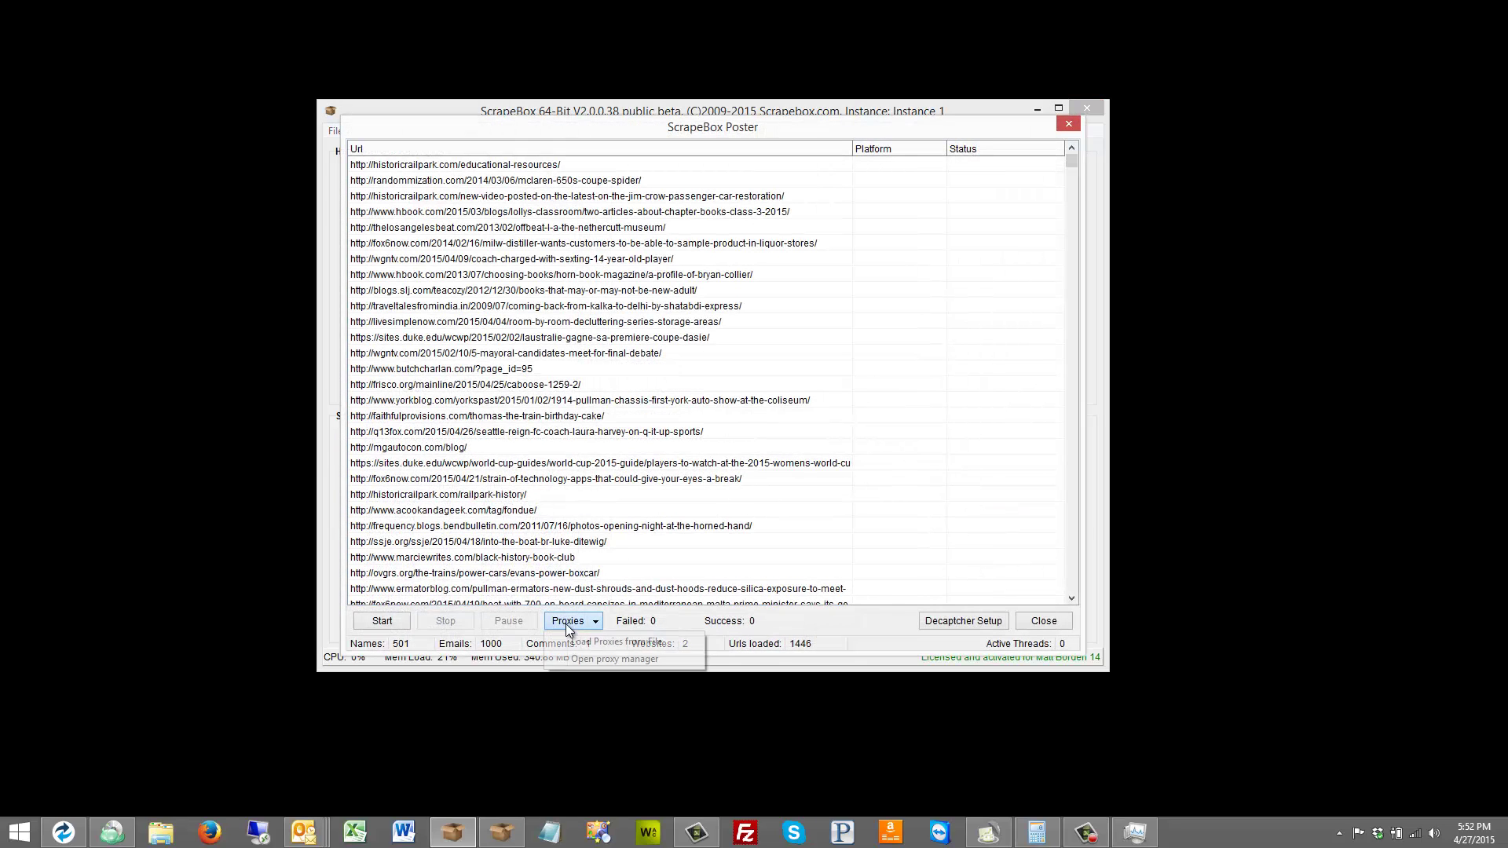
pyautogui.click(955, 622)
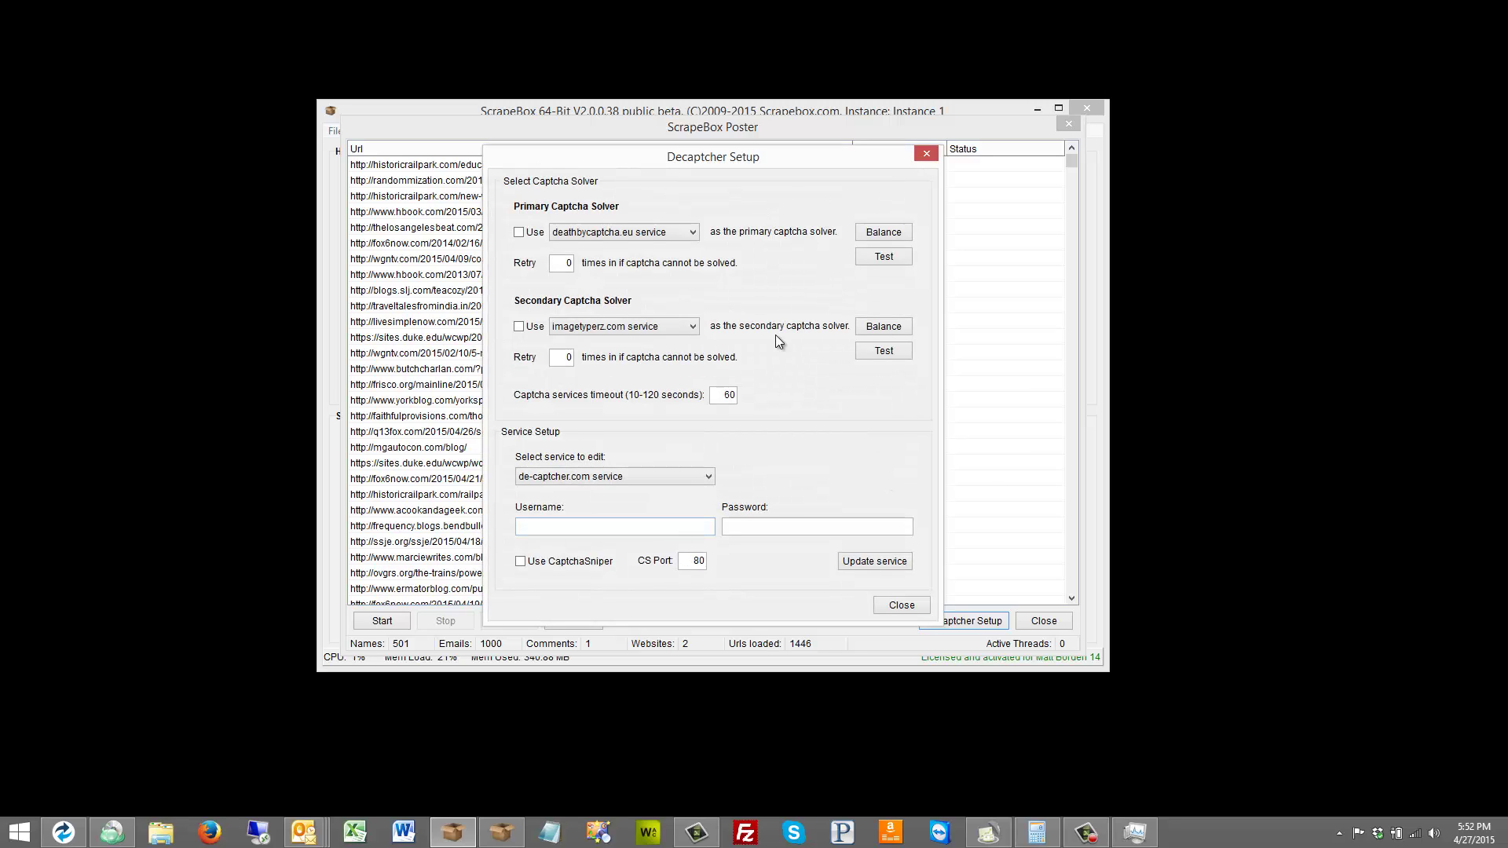
pyautogui.click(601, 233)
pyautogui.click(774, 275)
pyautogui.click(659, 480)
pyautogui.click(821, 453)
pyautogui.click(901, 605)
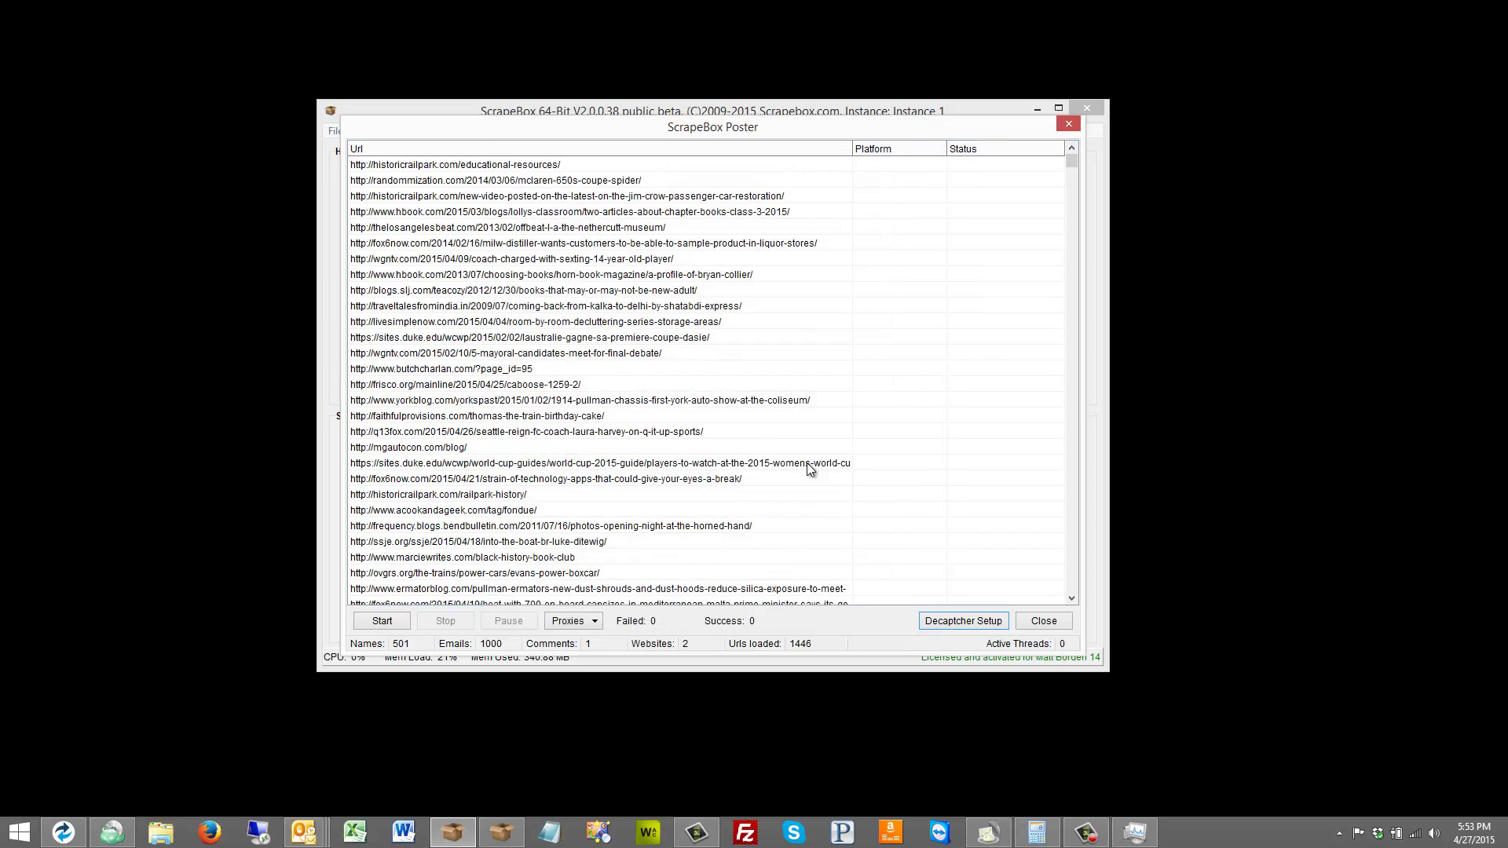
# Run comment posting across the blogs and stop it at 217 successes and 287 failures.
pyautogui.click(383, 620)
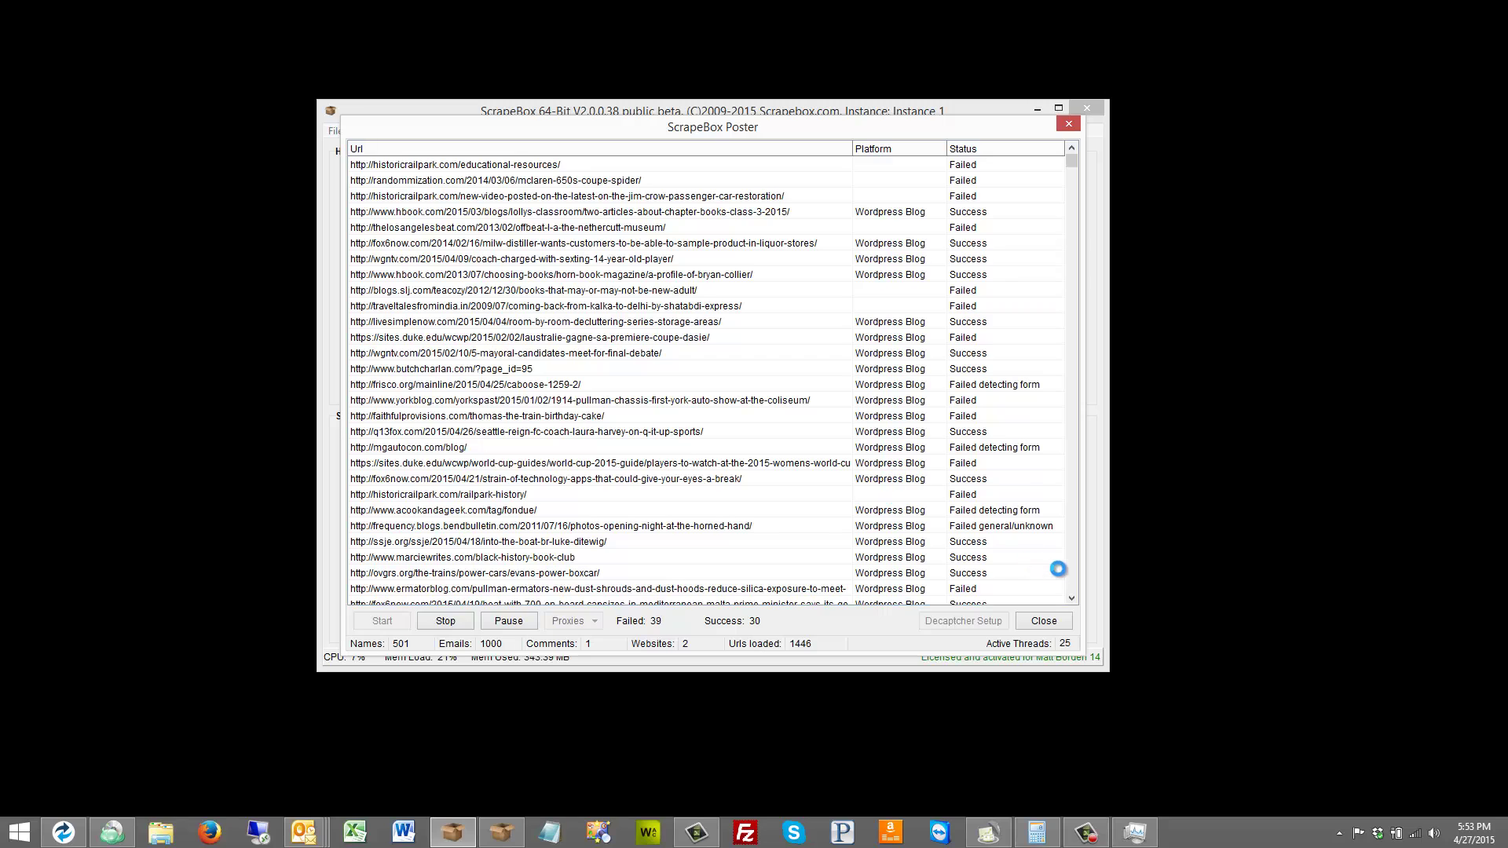
pyautogui.scroll(-10, 1077, 559)
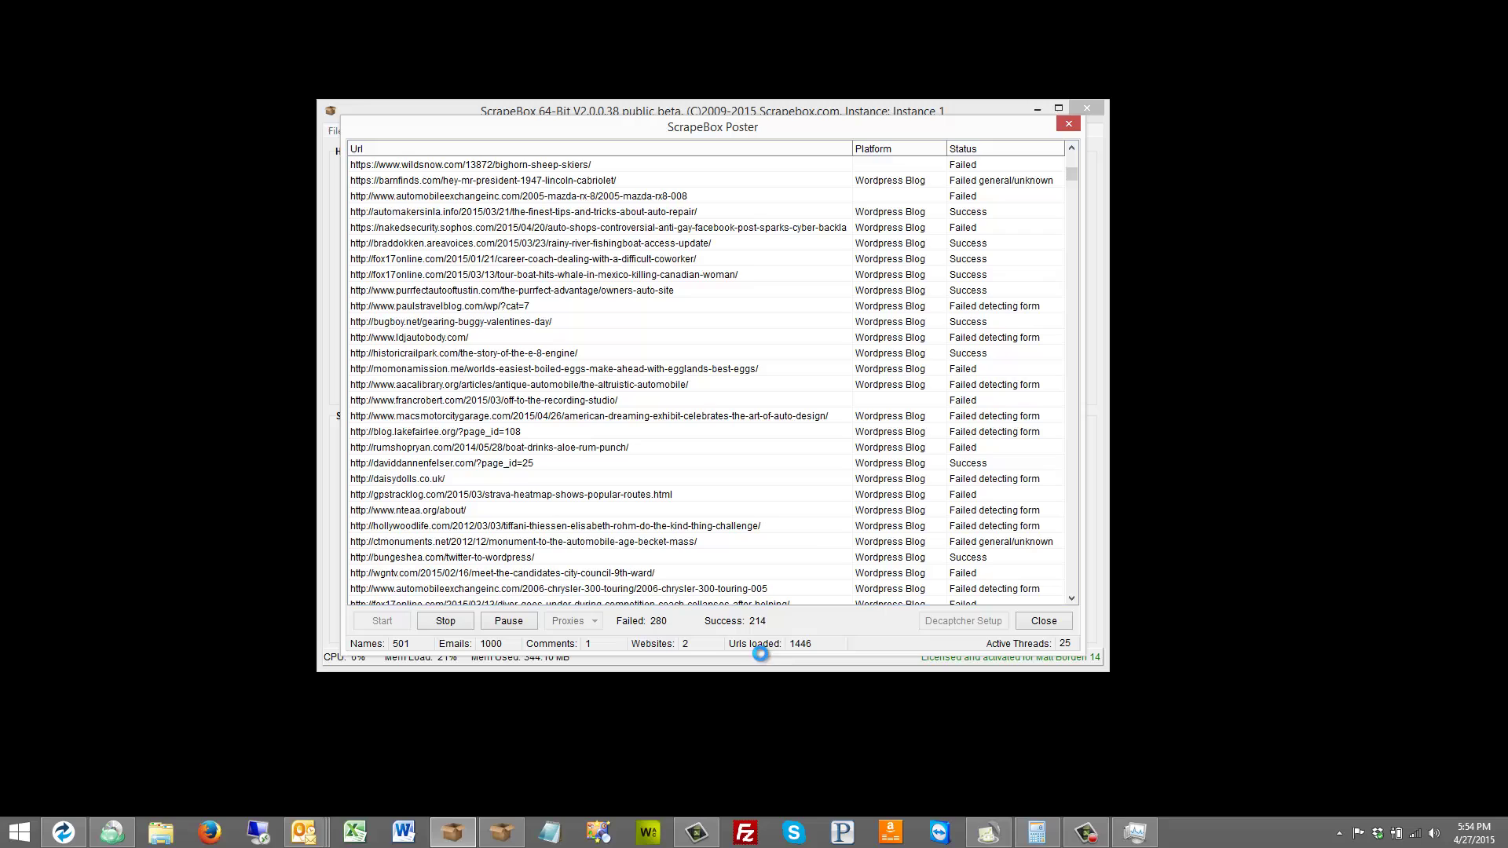
pyautogui.click(449, 622)
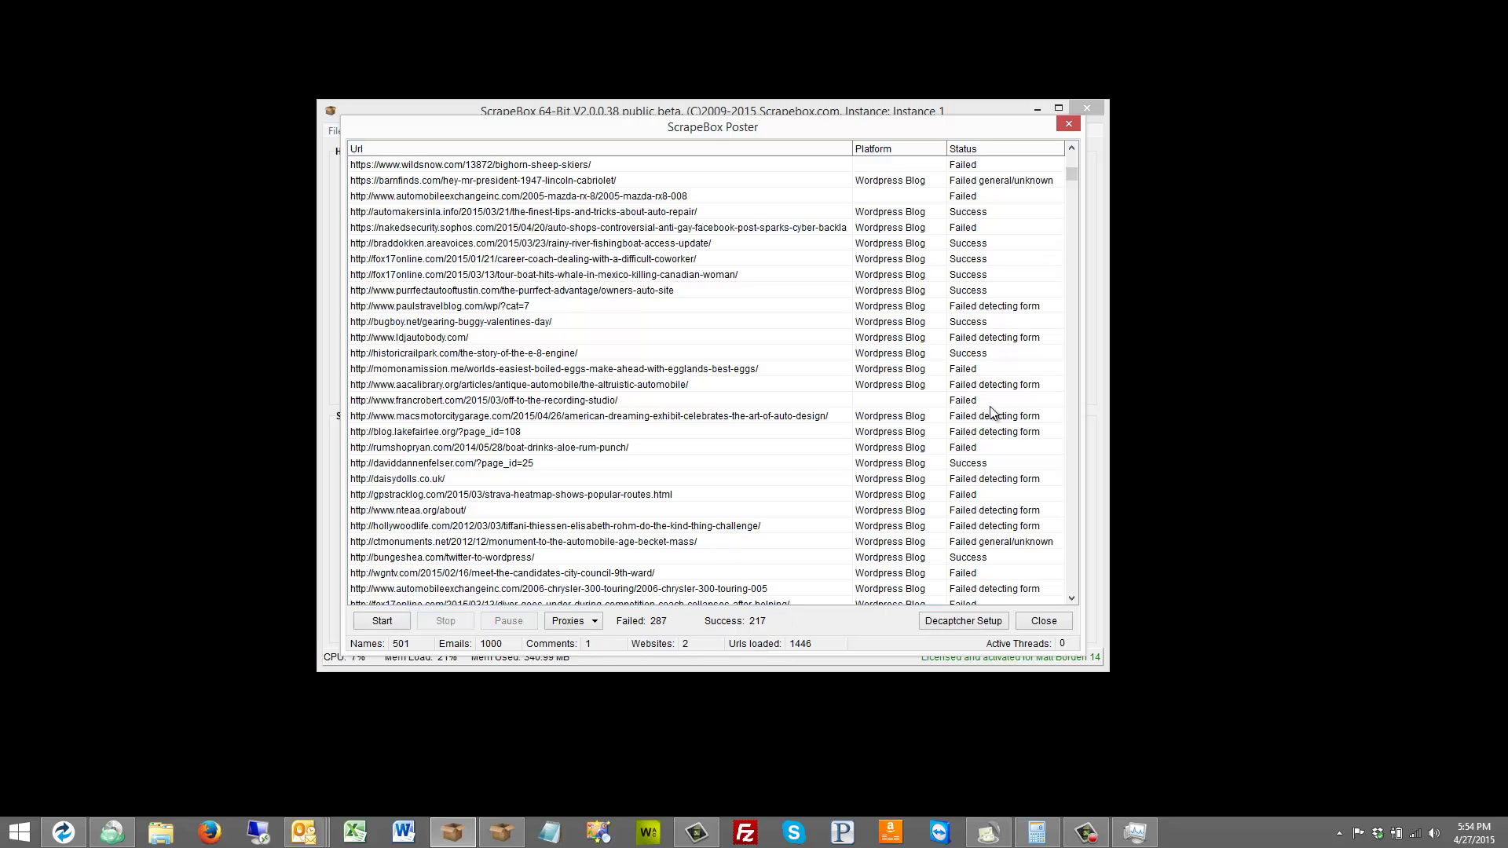
# Close the Poster window and view the Export options without exporting anything.
pyautogui.click(1052, 625)
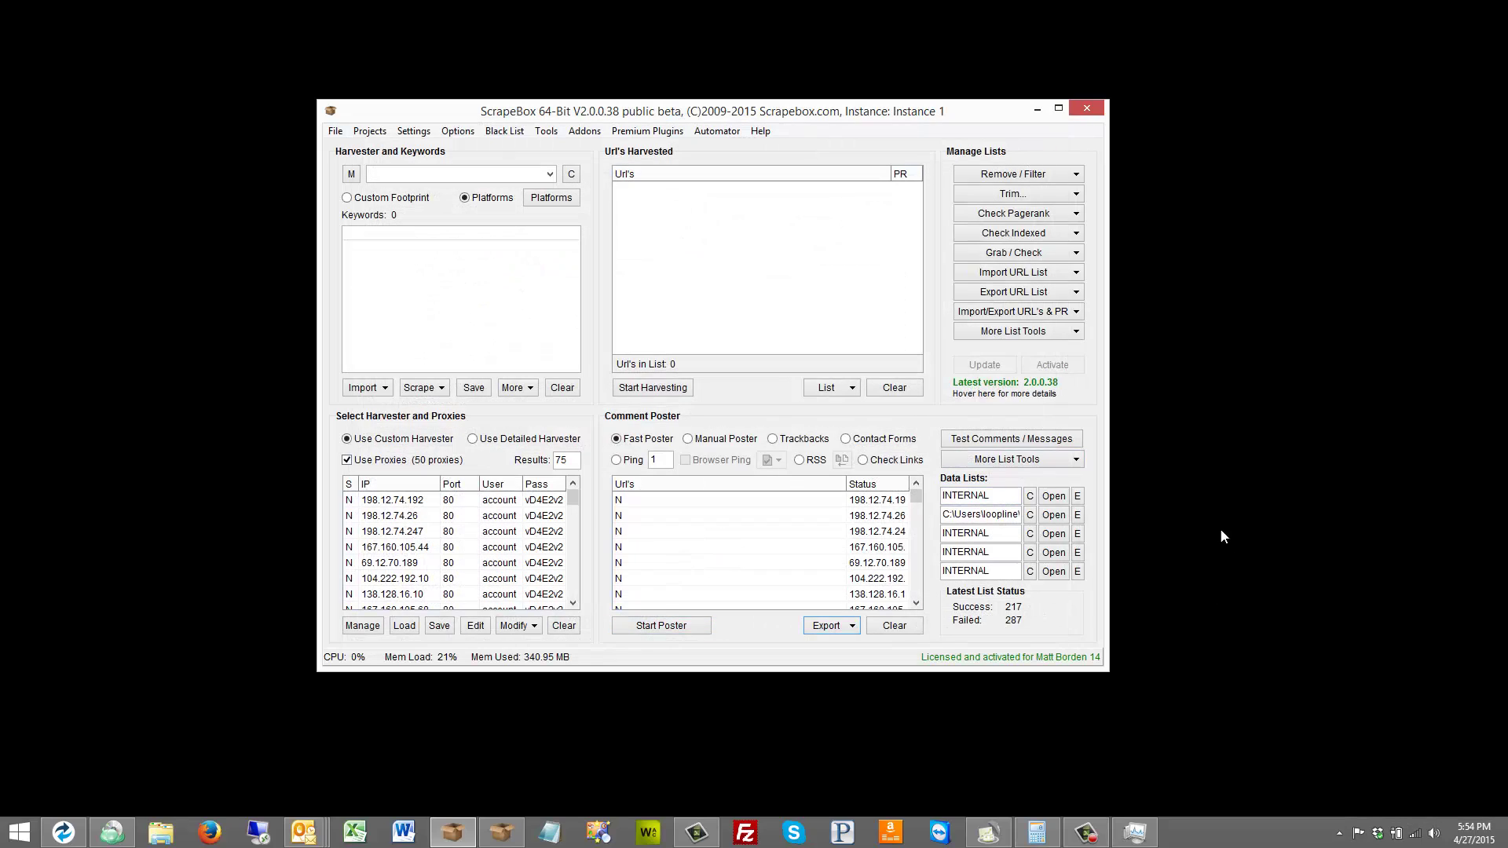
pyautogui.click(826, 625)
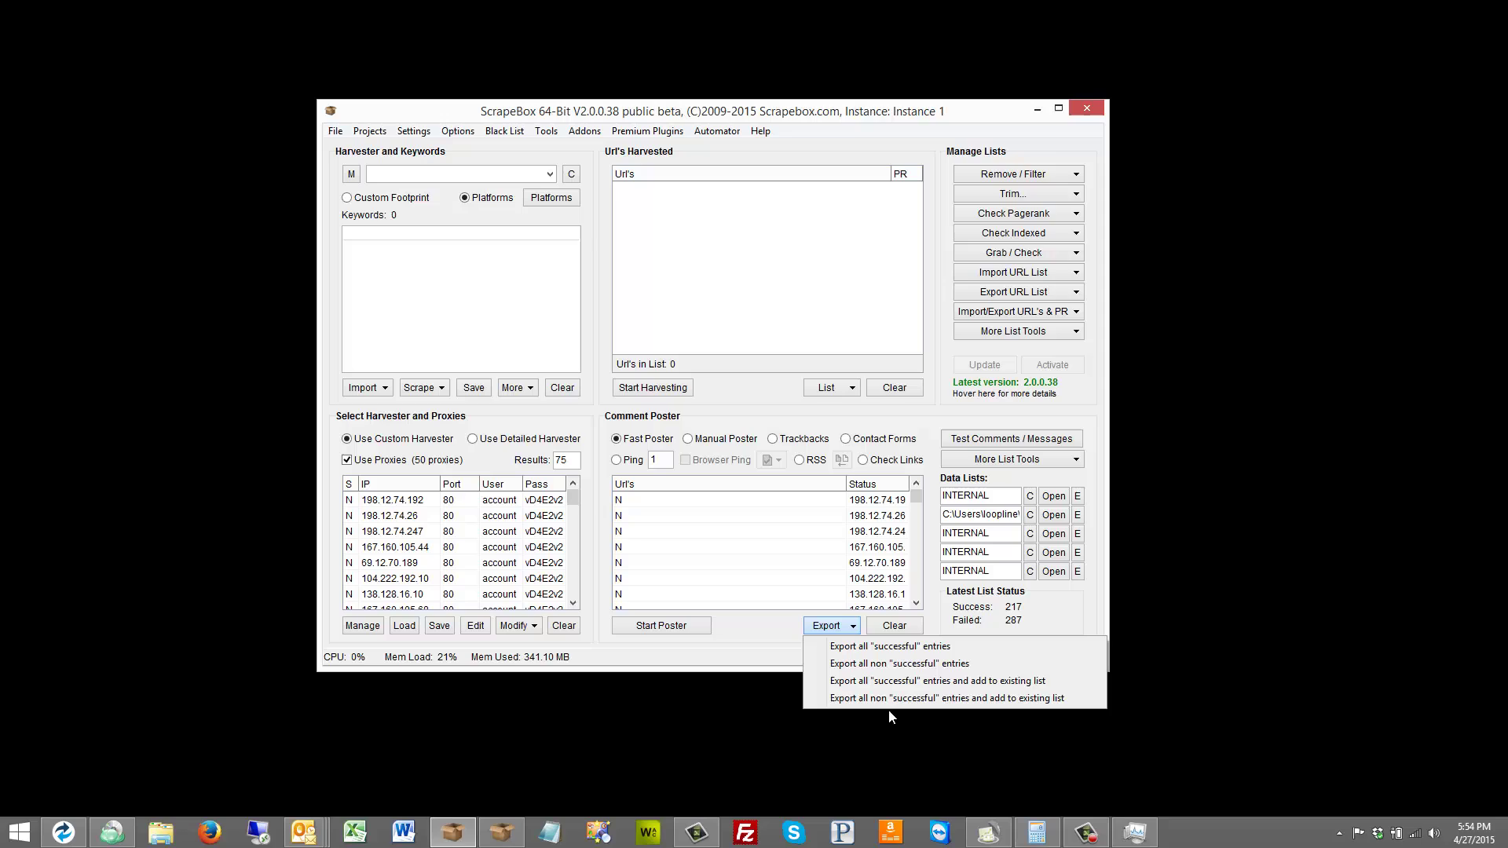
pyautogui.click(957, 626)
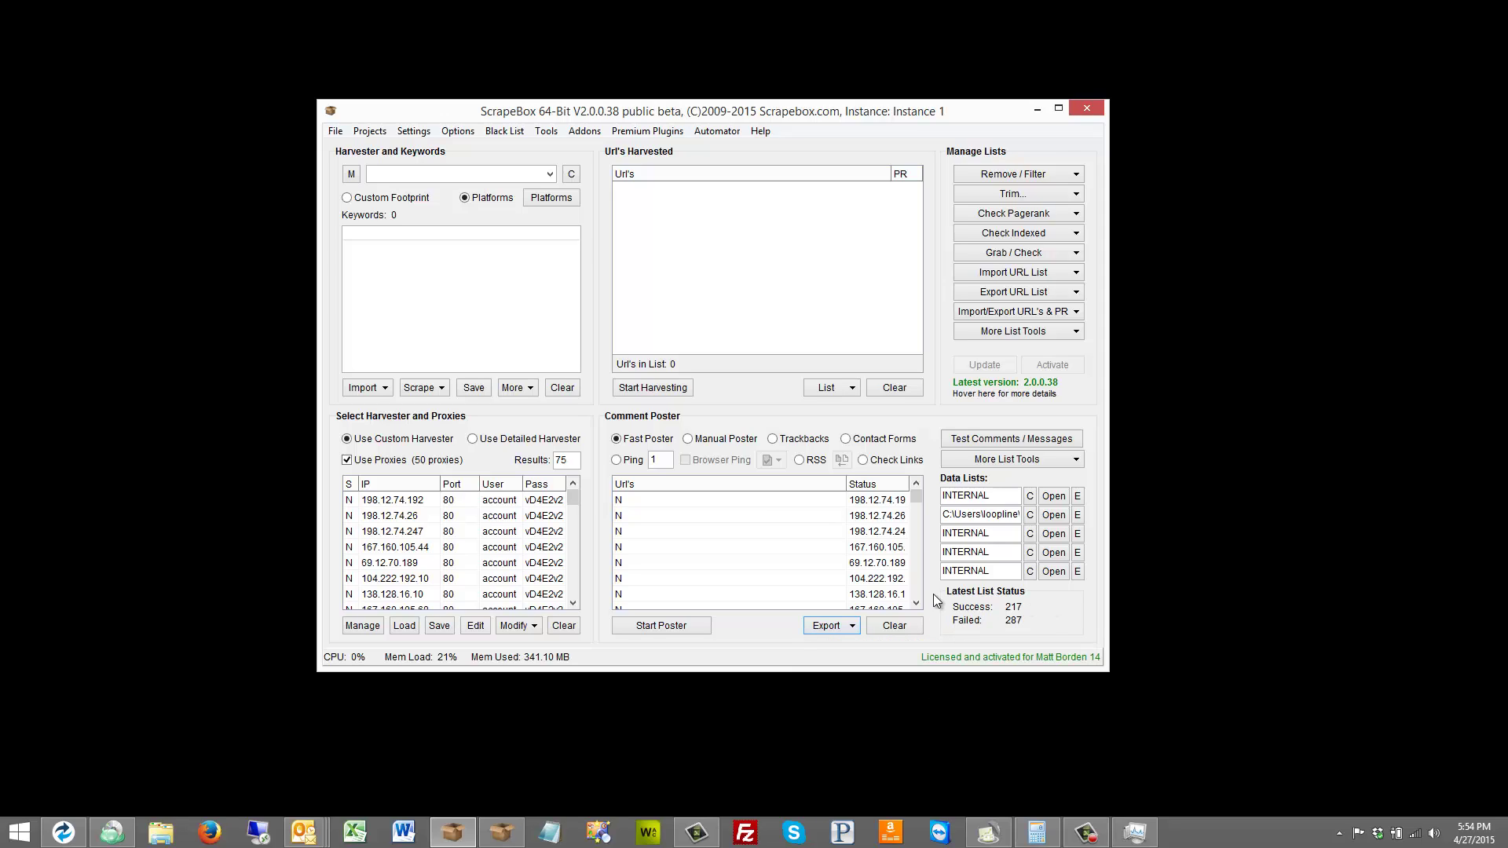